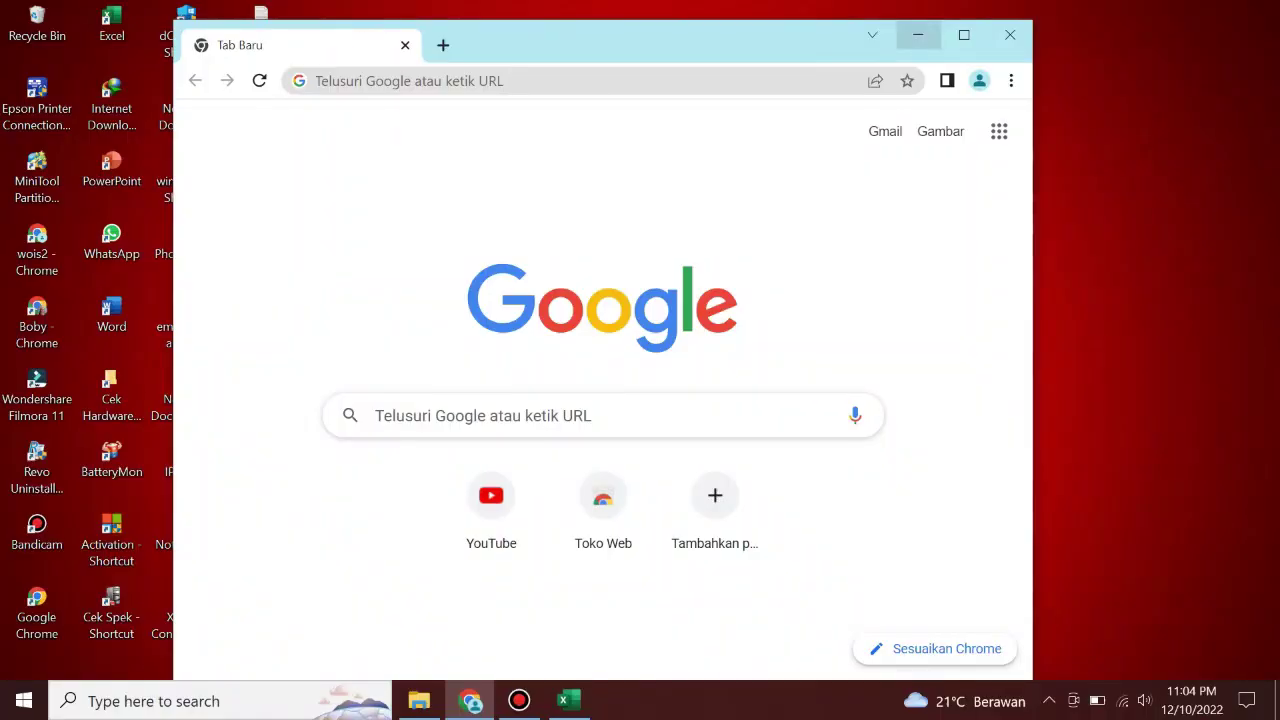
Maximize the browser window and run the earlier Google search "download reseter printer l120" again.
{"action": "key", "text": "super+Up"}
{"action": "key", "text": "ctrl+l"}
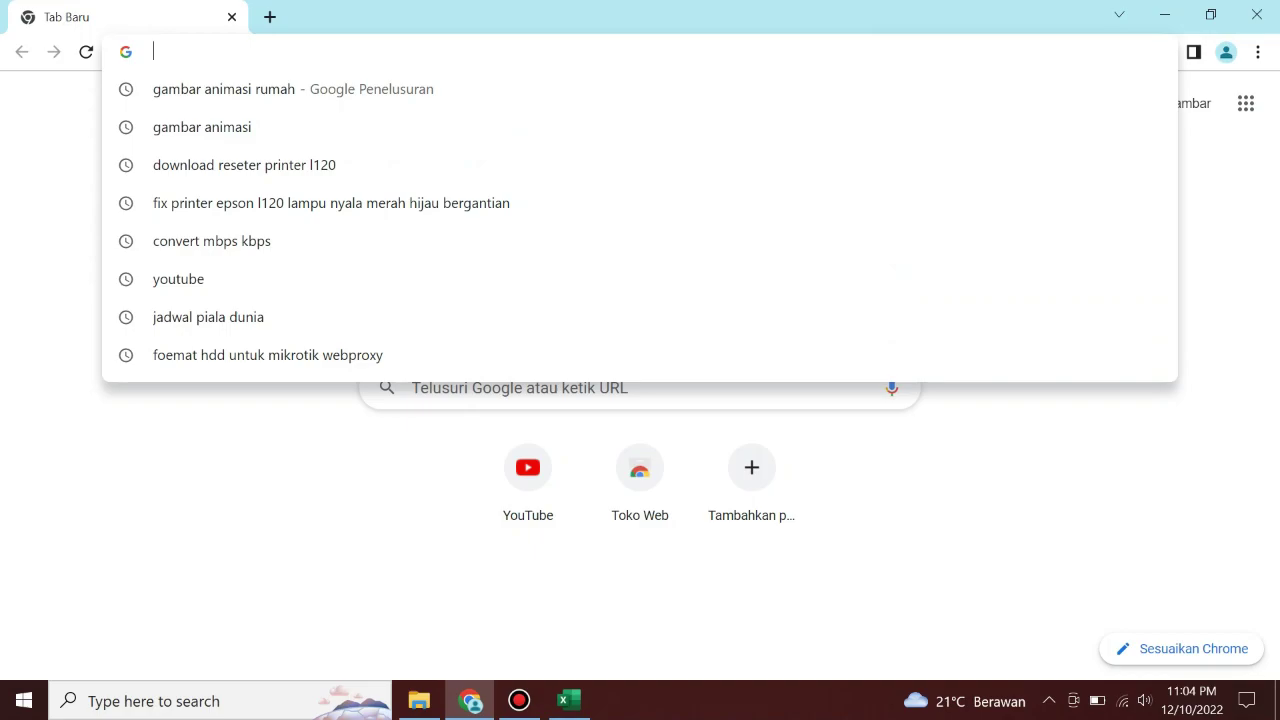
{"action": "key", "text": "Escape"}
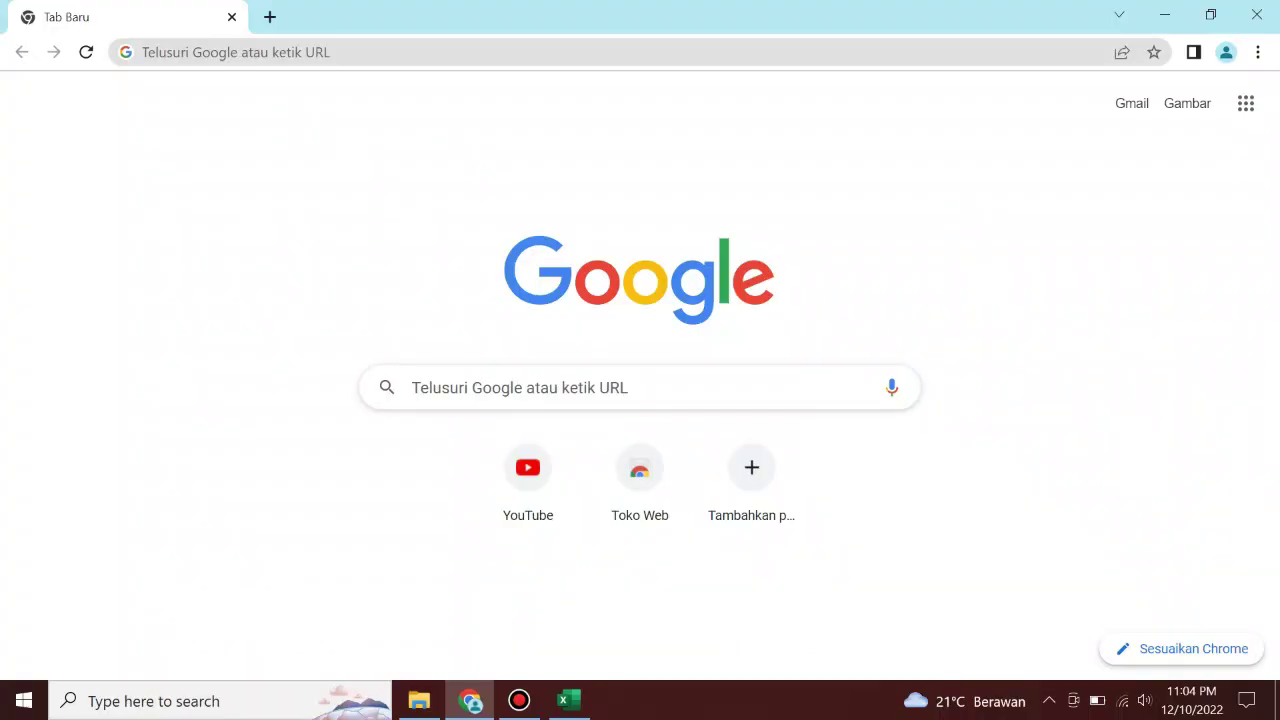
{"action": "left_click", "coordinate": [300, 52]}
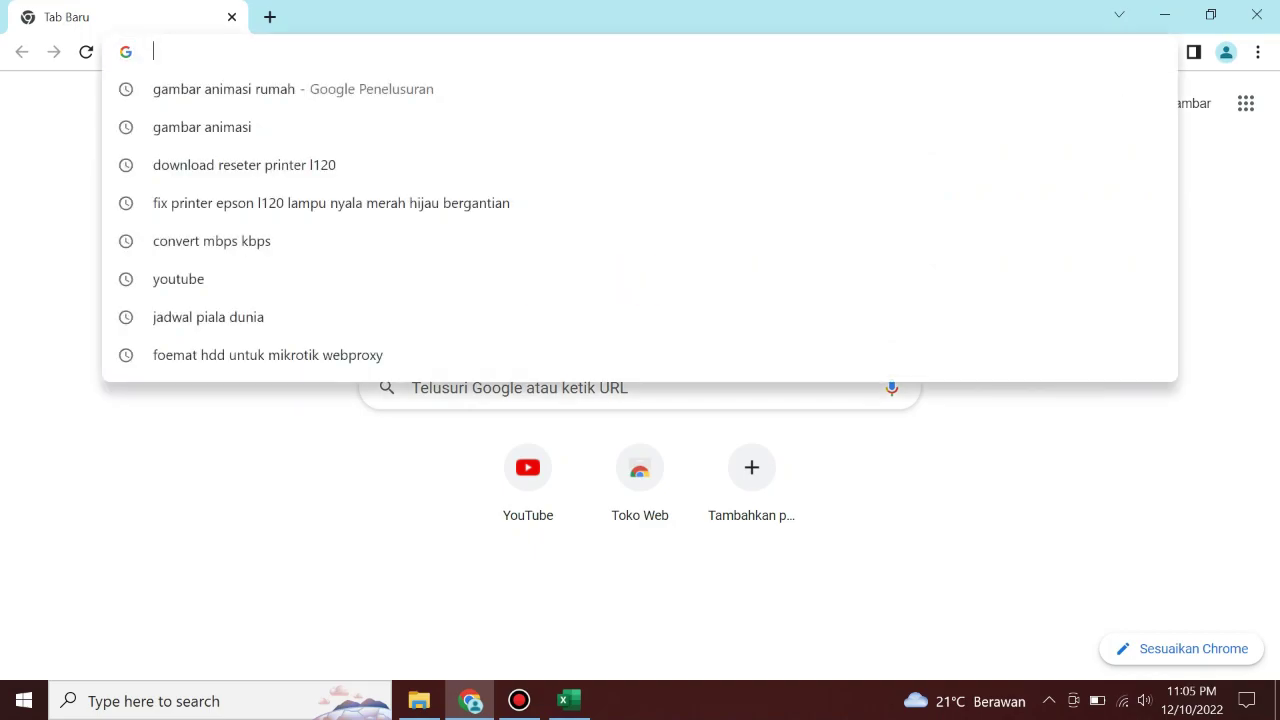
{"action": "key", "text": "Down"}
{"action": "key", "text": "Down"}
{"action": "key", "text": "Down"}
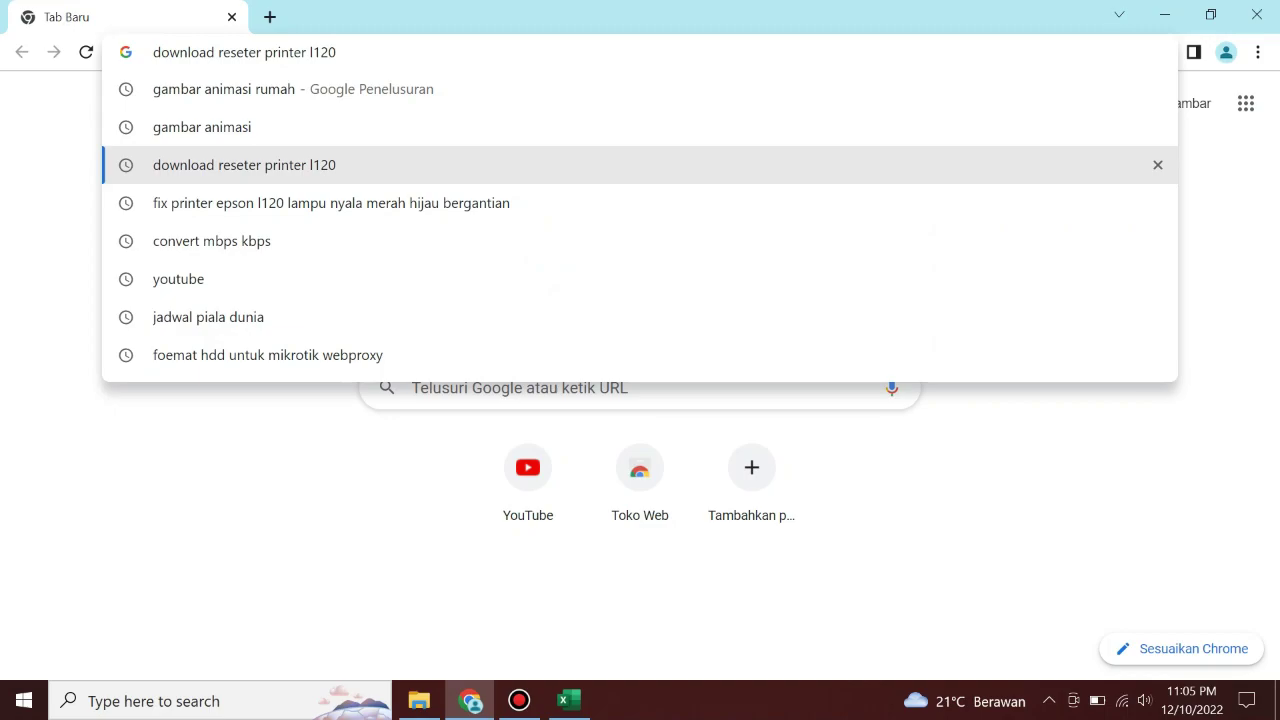
{"action": "key", "text": "Return"}
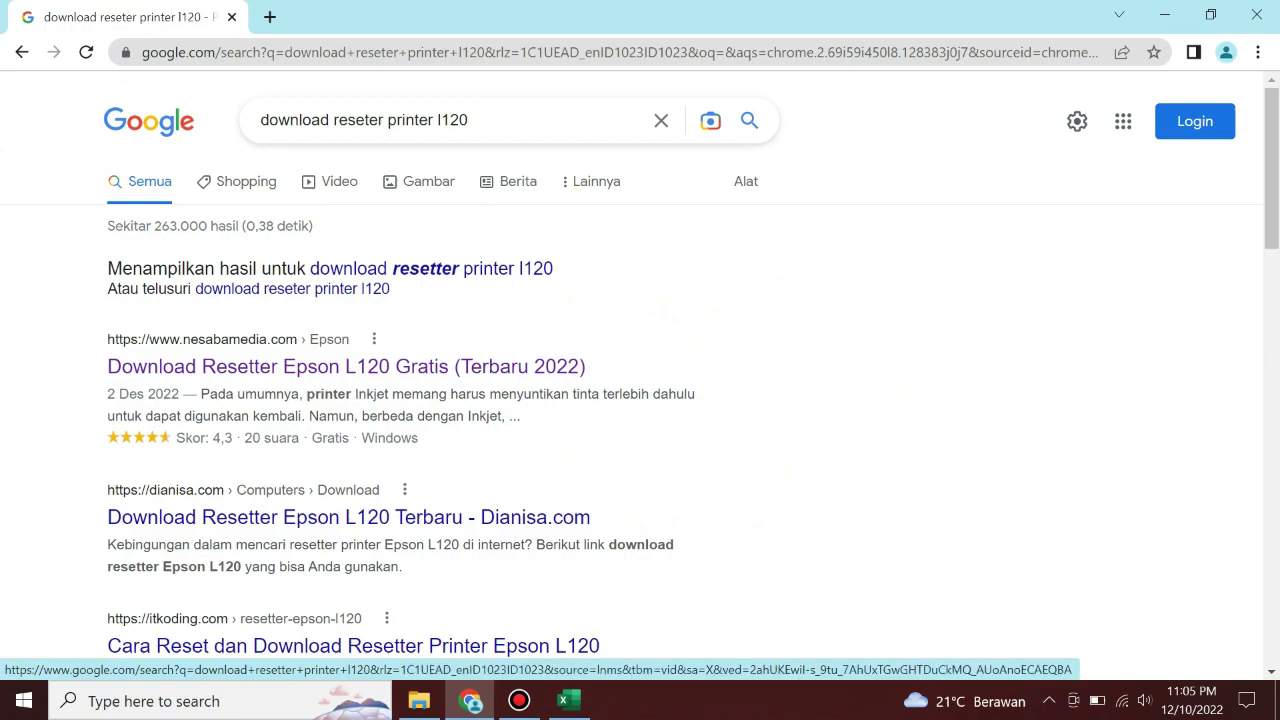
Open the nesabamedia.com result for the Epson L120 resetter and download the resetter archive from the end of the article.
{"action": "left_click", "coordinate": [346, 366]}
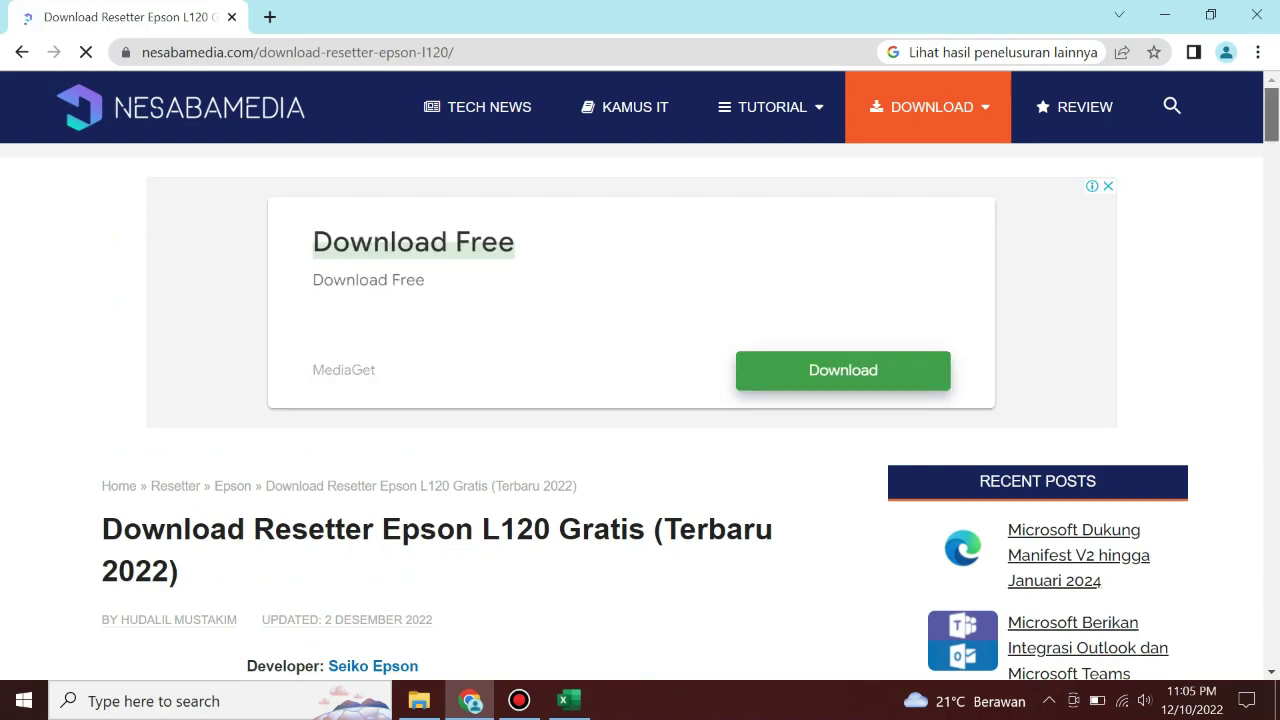
{"action": "scroll", "coordinate": [640, 400], "scroll_direction": "down", "scroll_amount": 3}
{"action": "scroll", "coordinate": [640, 400], "scroll_direction": "down", "scroll_amount": 10}
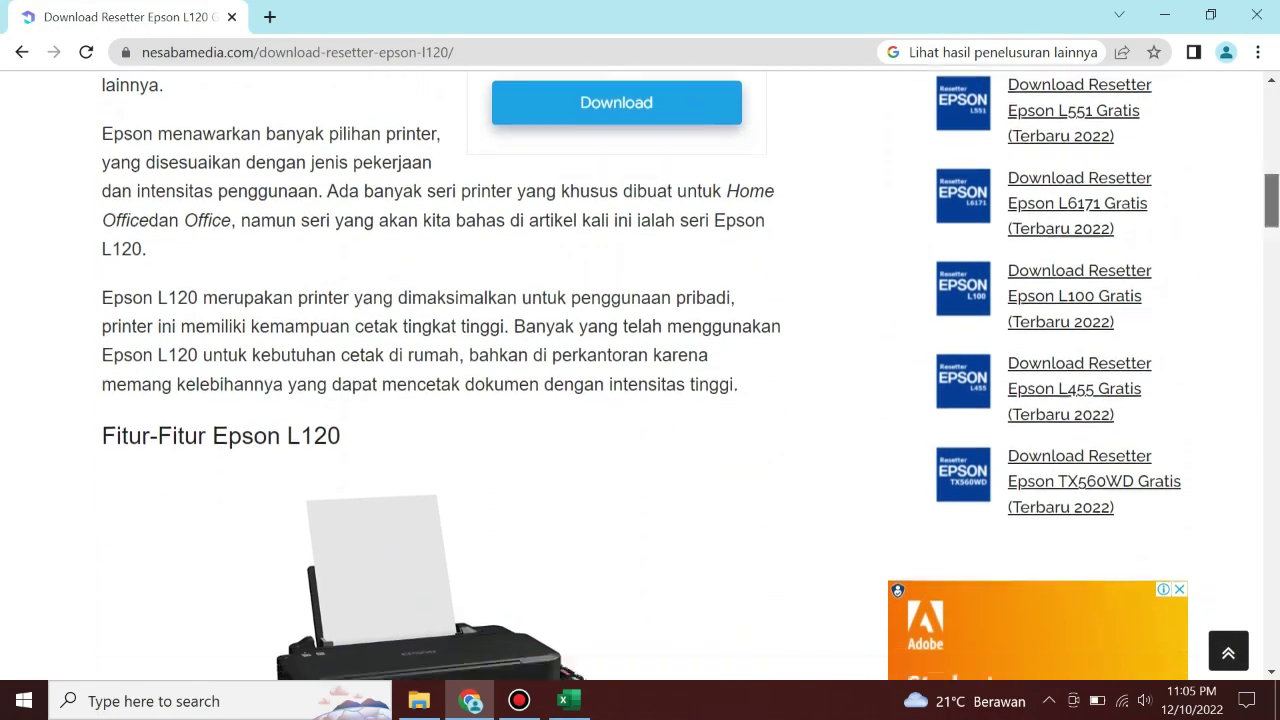
{"action": "scroll", "coordinate": [640, 400], "scroll_direction": "down", "scroll_amount": 13}
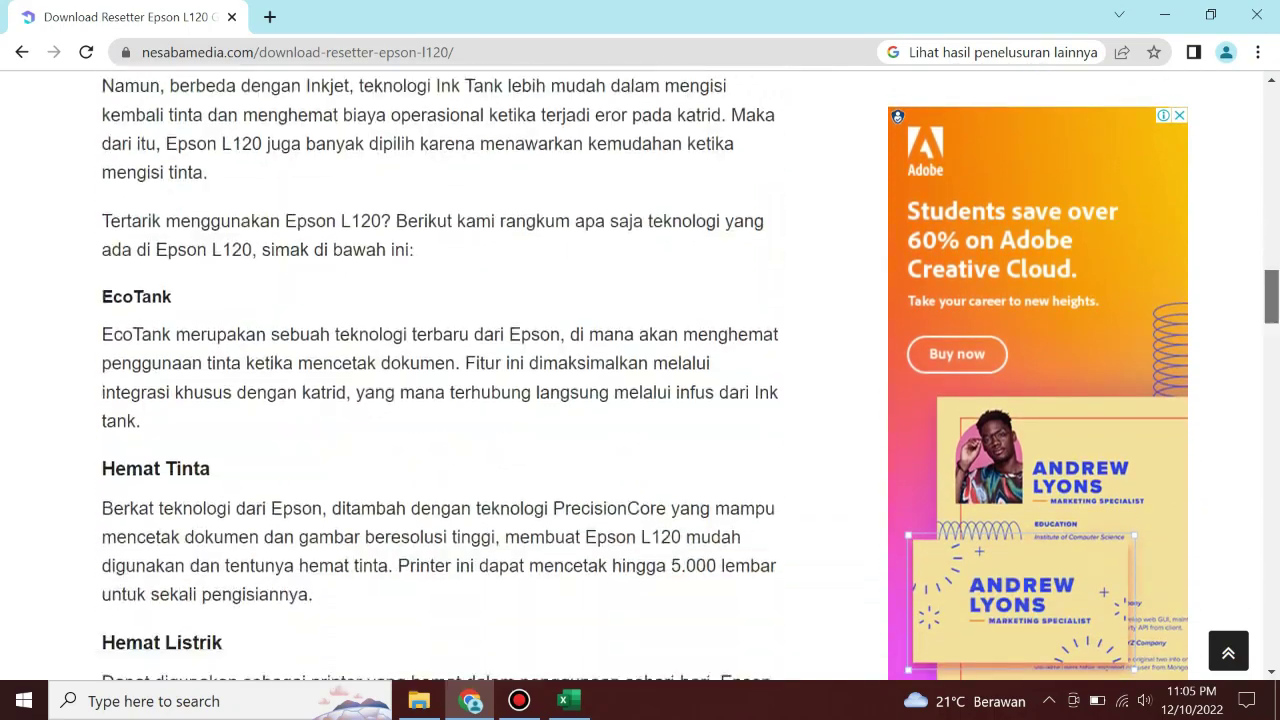
{"action": "scroll", "coordinate": [640, 400], "scroll_direction": "down", "scroll_amount": 12}
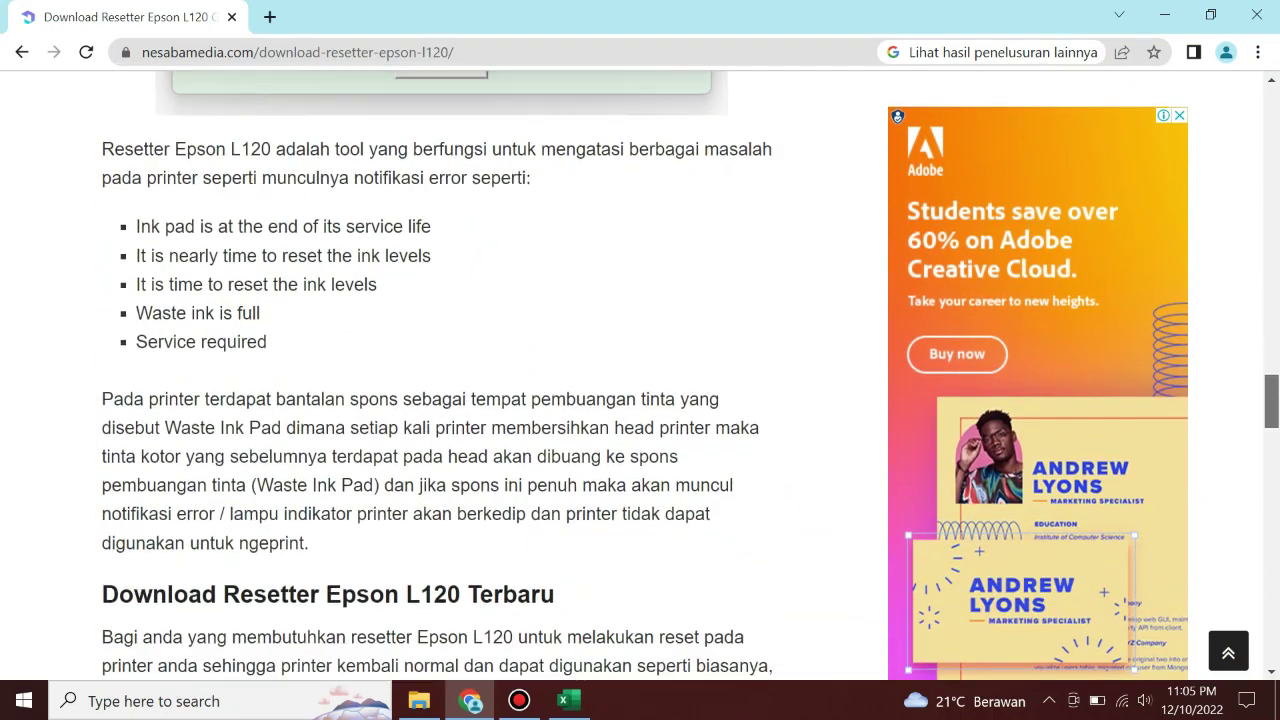
{"action": "scroll", "coordinate": [640, 400], "scroll_direction": "down", "scroll_amount": 1}
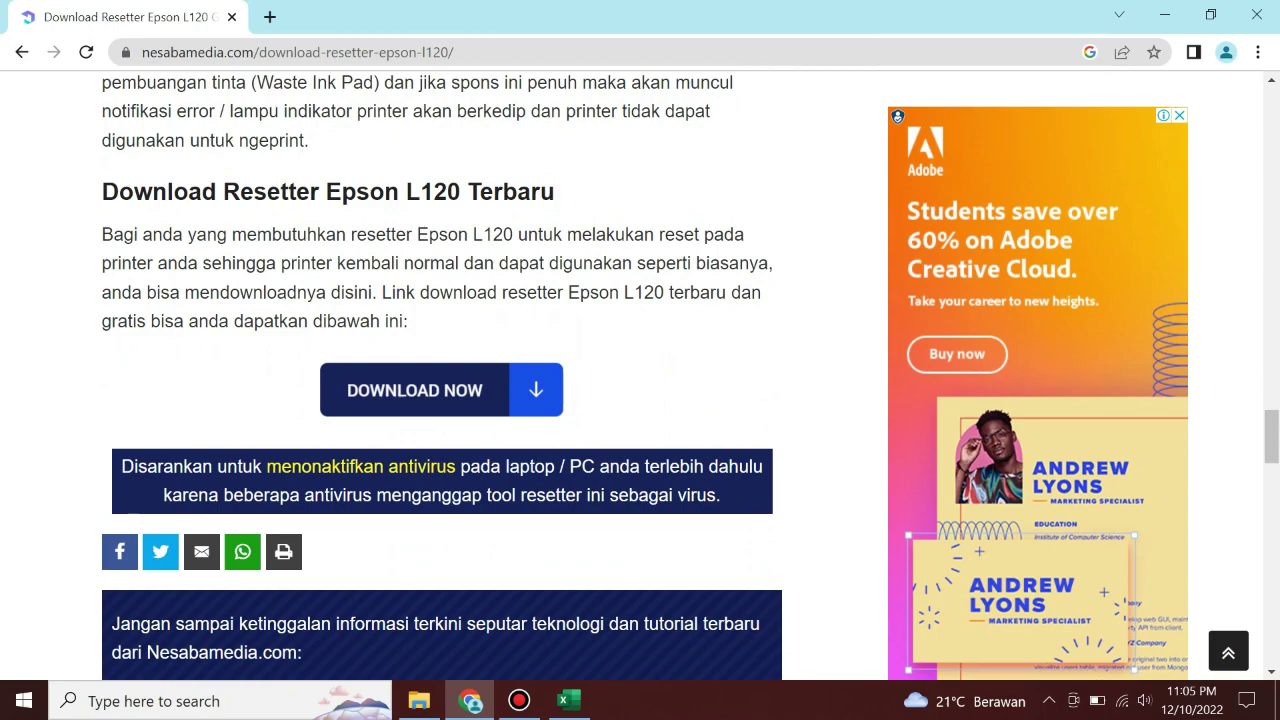
{"action": "left_click", "coordinate": [414, 390]}
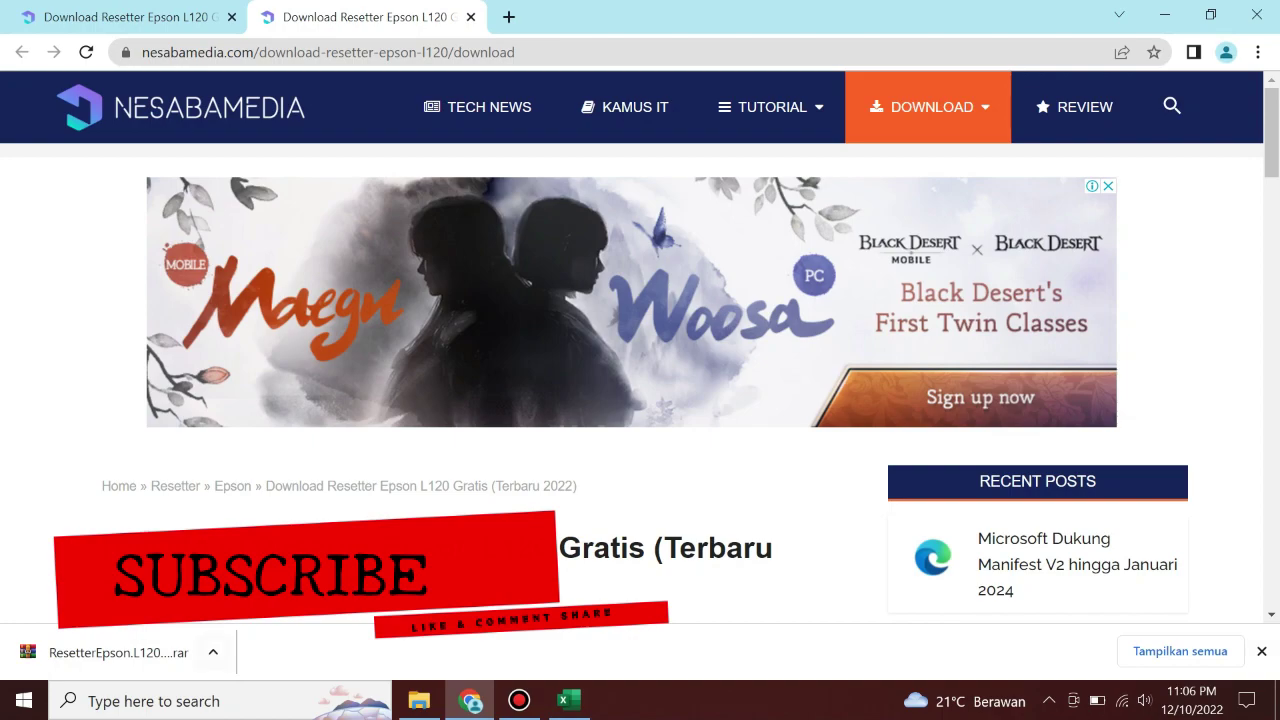
Show the downloaded ResetterEpson.L120.NesabaMedia archive in its folder and extract it into a folder of the same name in Downloads.
{"action": "left_click", "coordinate": [213, 652]}
{"action": "left_click", "coordinate": [285, 580]}
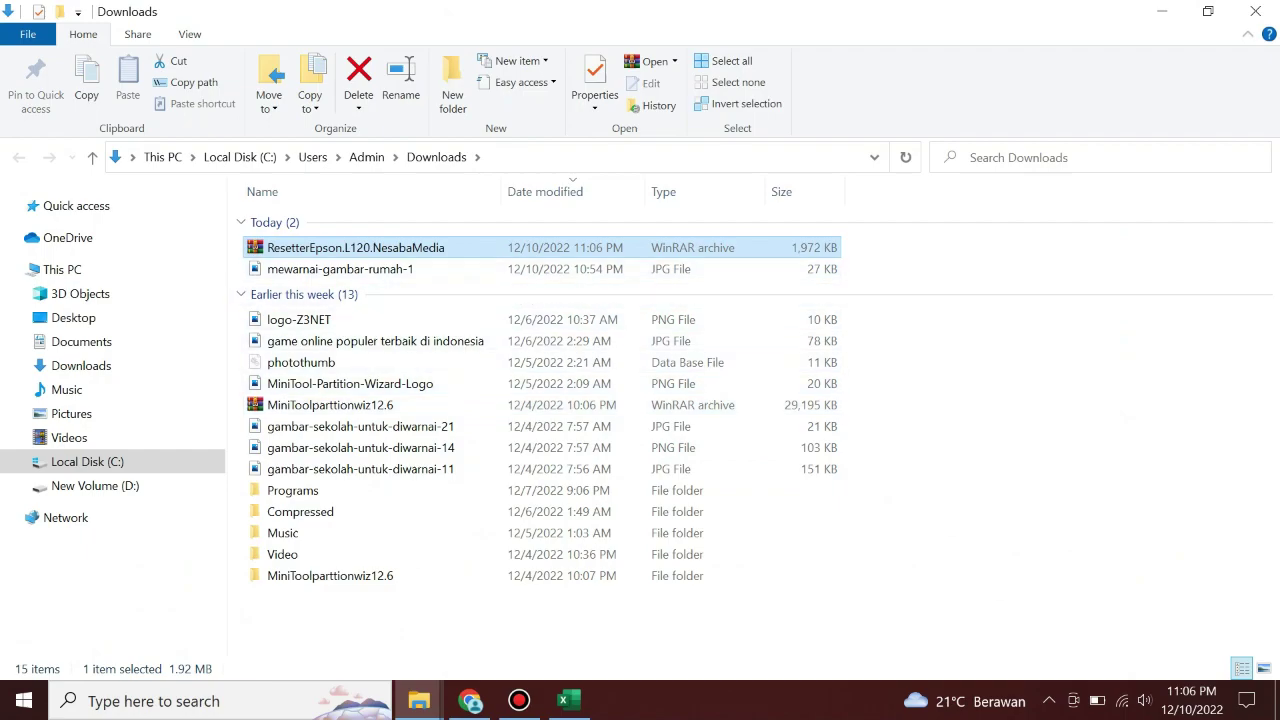
{"action": "right_click", "coordinate": [495, 245]}
{"action": "left_click", "coordinate": [550, 320]}
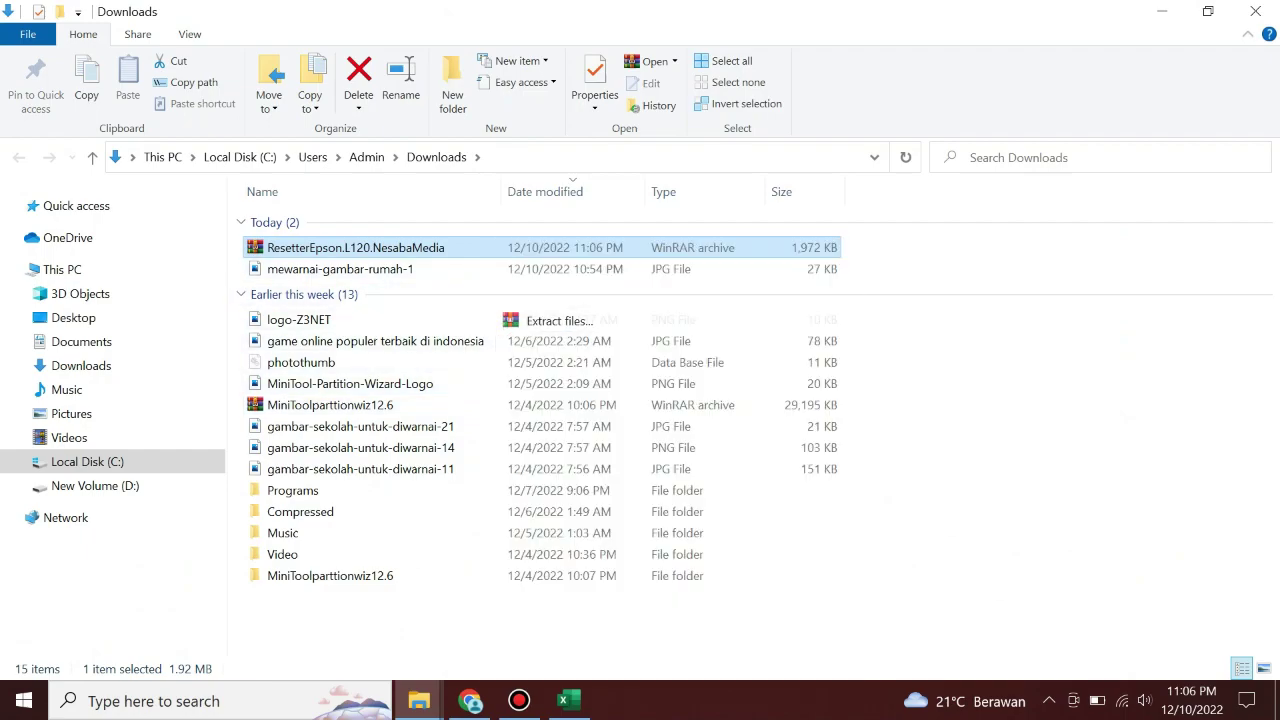
{"action": "left_click", "coordinate": [697, 567]}
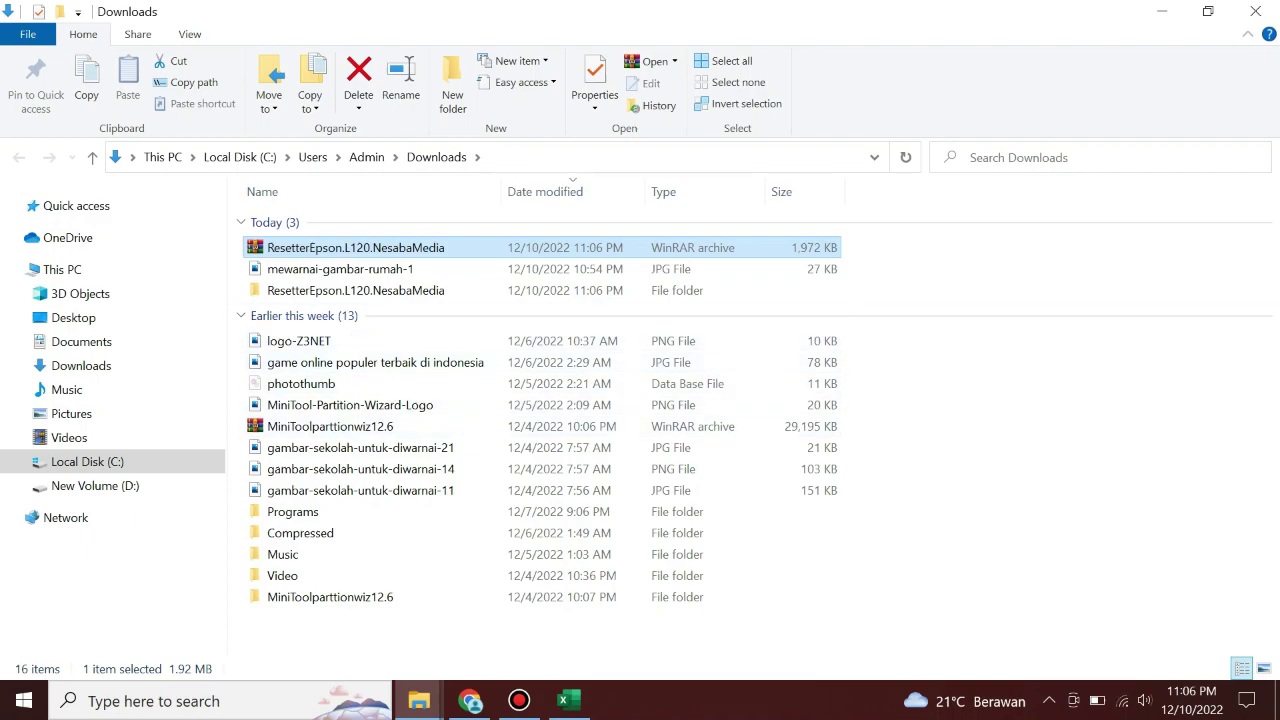
Open the extracted ResetterEpson.L120.NesabaMedia folder down to its EPSON_L120 subfolder and refresh the file list.
{"action": "double_click", "coordinate": [355, 290]}
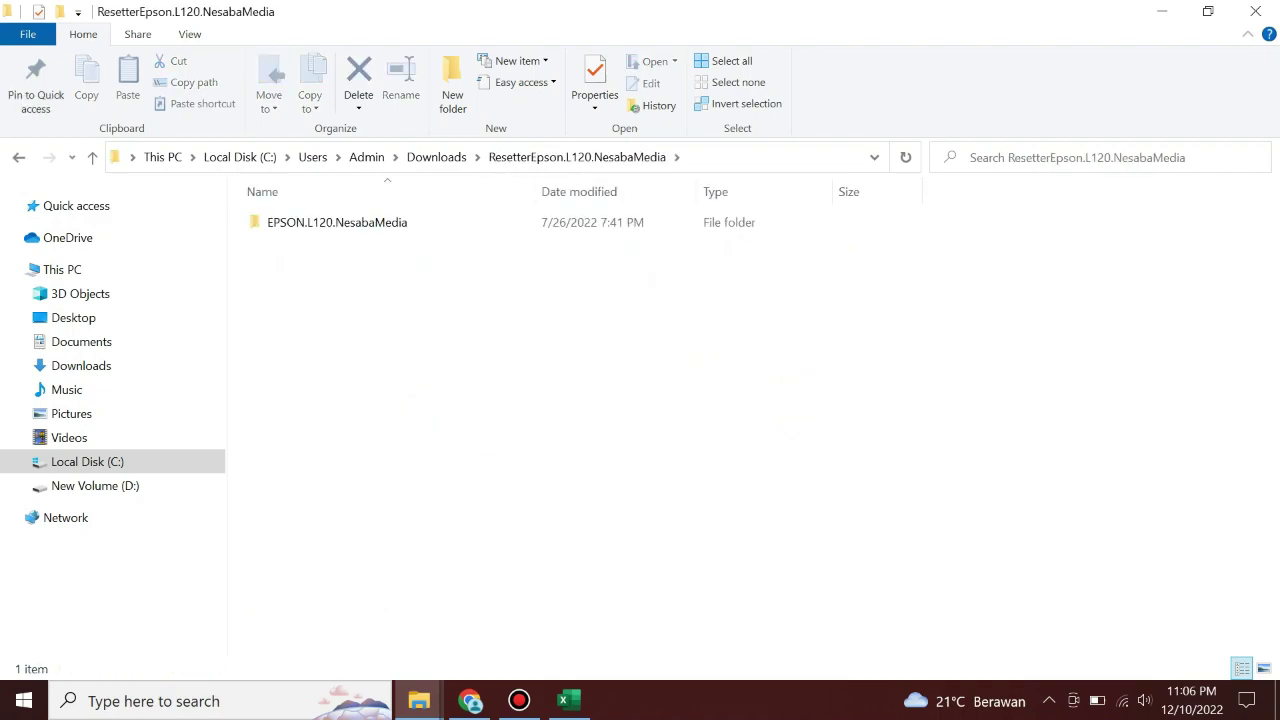
{"action": "double_click", "coordinate": [337, 222]}
{"action": "left_click", "coordinate": [290, 222]}
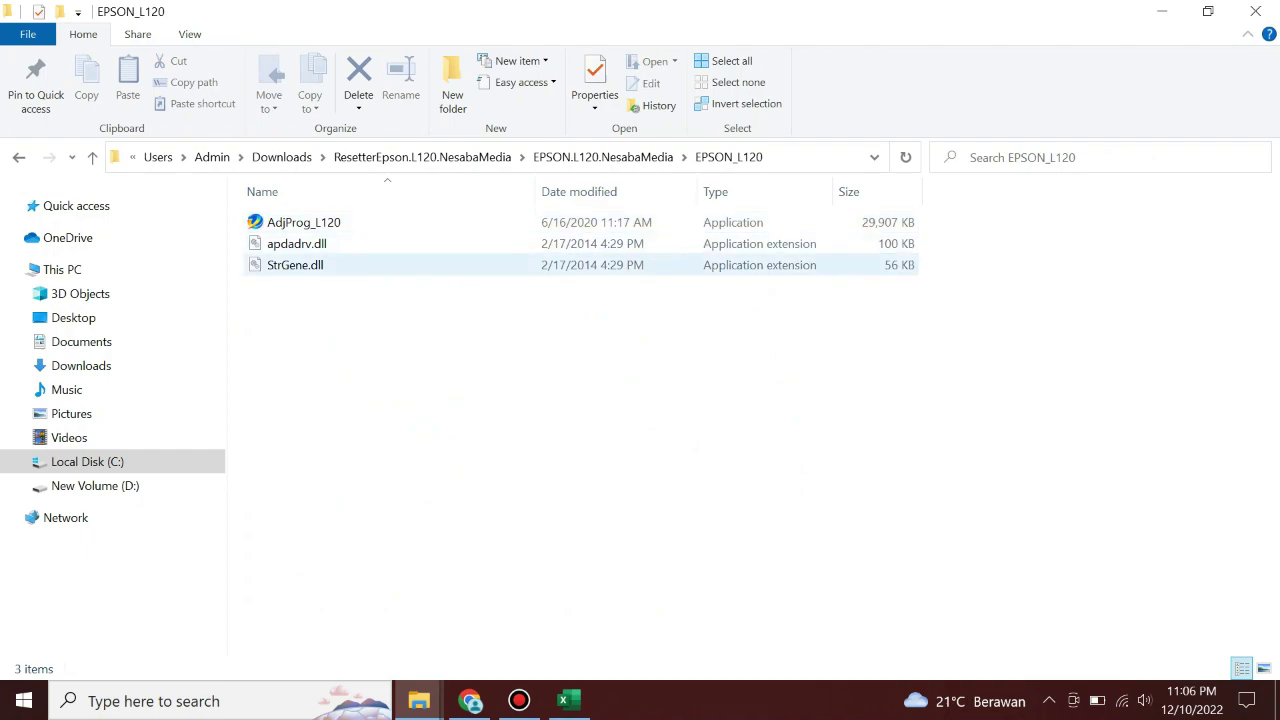
{"action": "right_click", "coordinate": [333, 339]}
{"action": "left_click", "coordinate": [383, 416]}
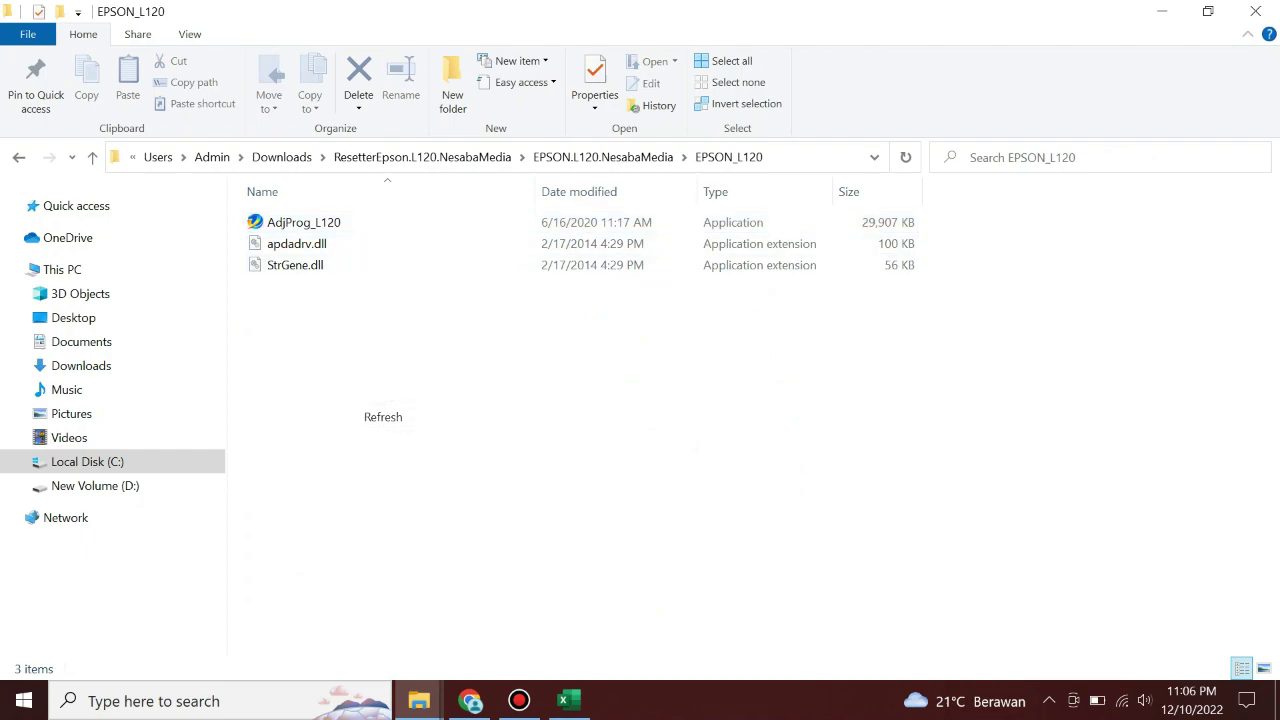
Run the AdjProg_L120 application as administrator.
{"action": "left_click", "coordinate": [303, 222]}
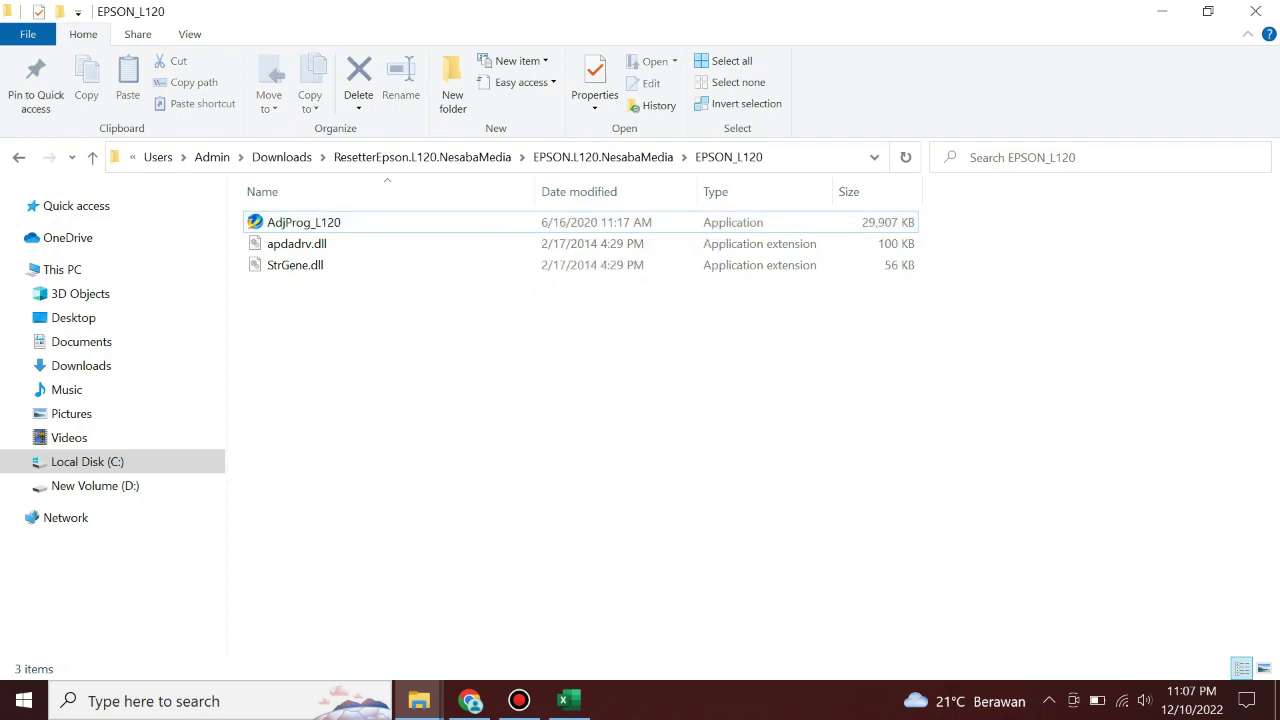
{"action": "right_click", "coordinate": [366, 222]}
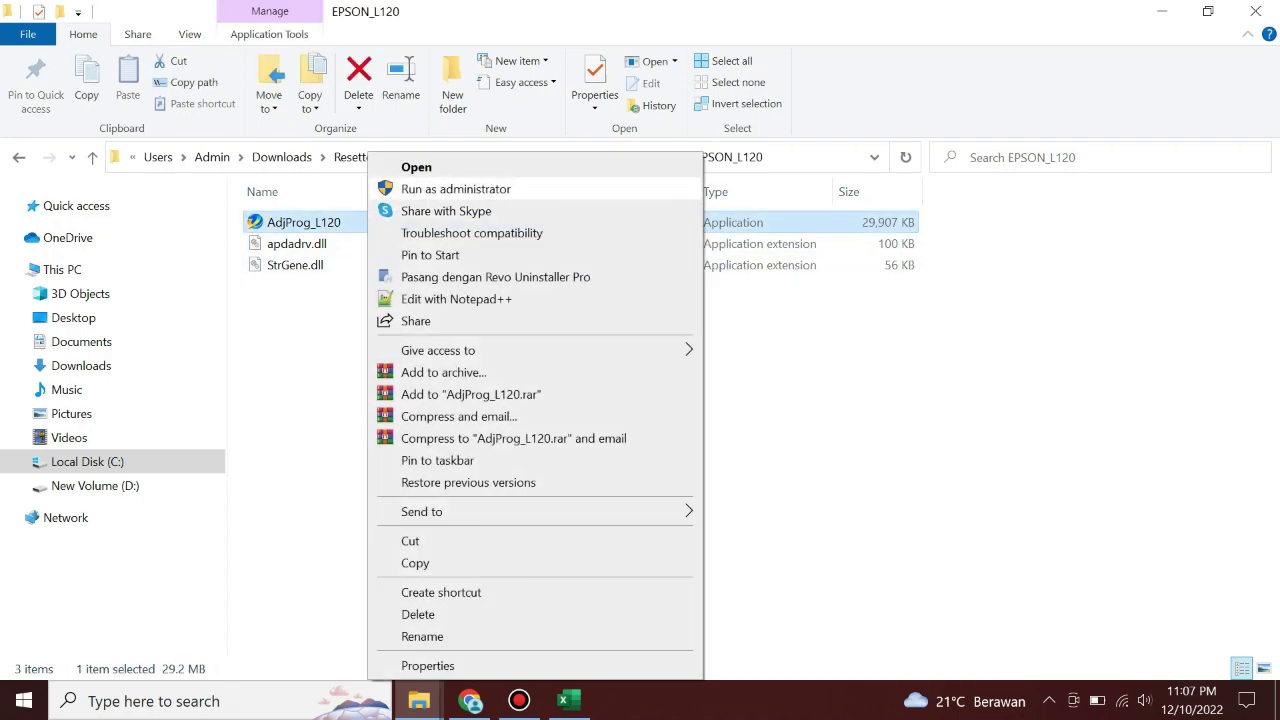
{"action": "left_click", "coordinate": [455, 189]}
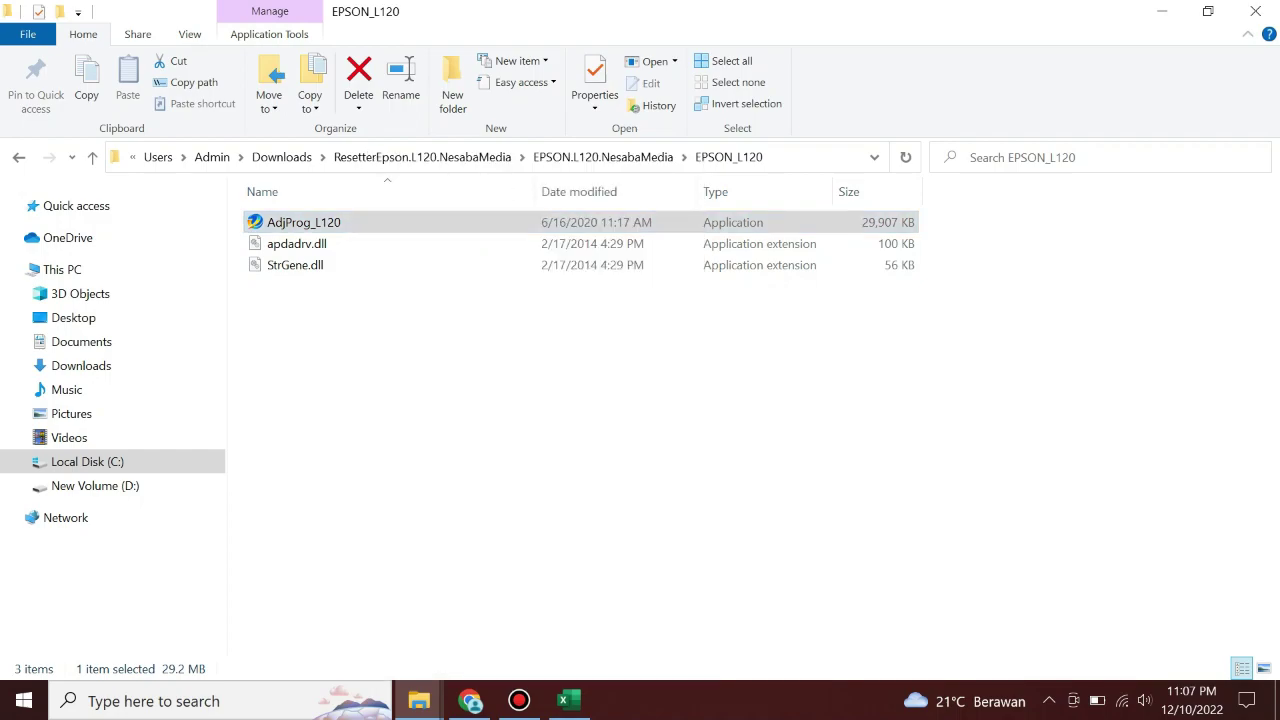
Minimize the file and browser windows, move the Adjustment Program window to the desktop's upper-left area, and refresh the desktop.
{"action": "left_click", "coordinate": [1162, 11]}
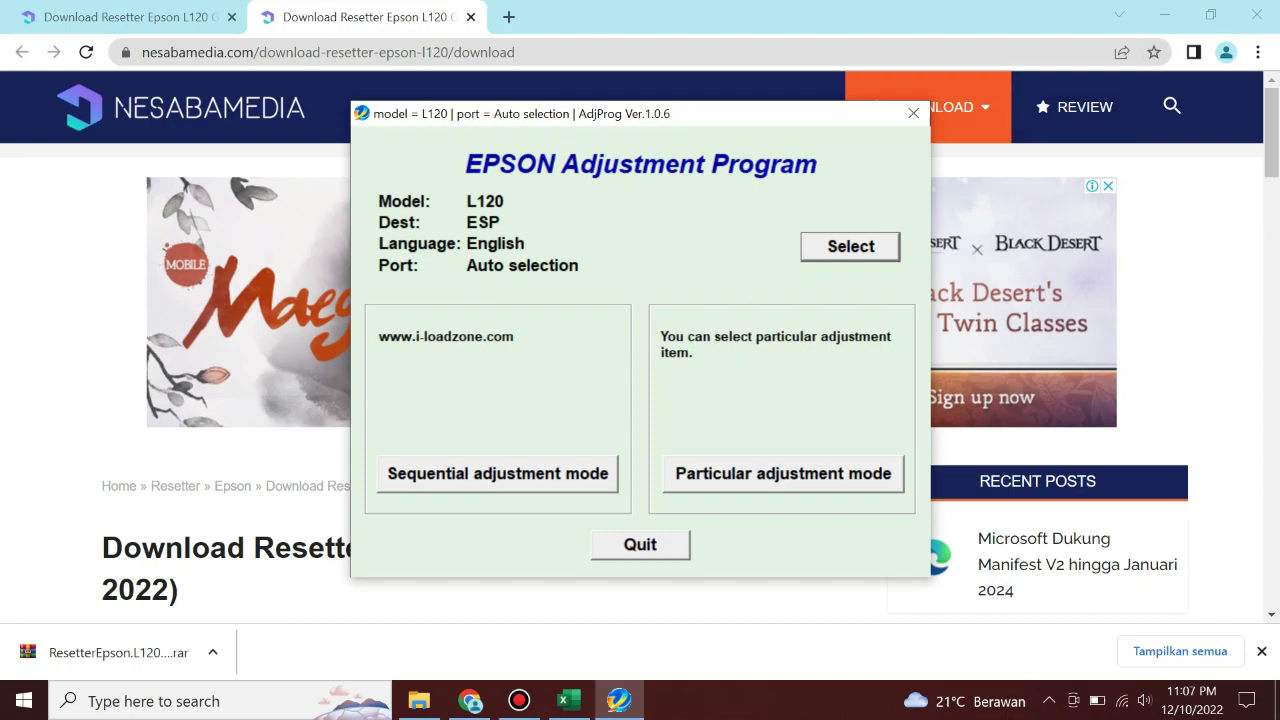
{"action": "left_click", "coordinate": [1164, 14]}
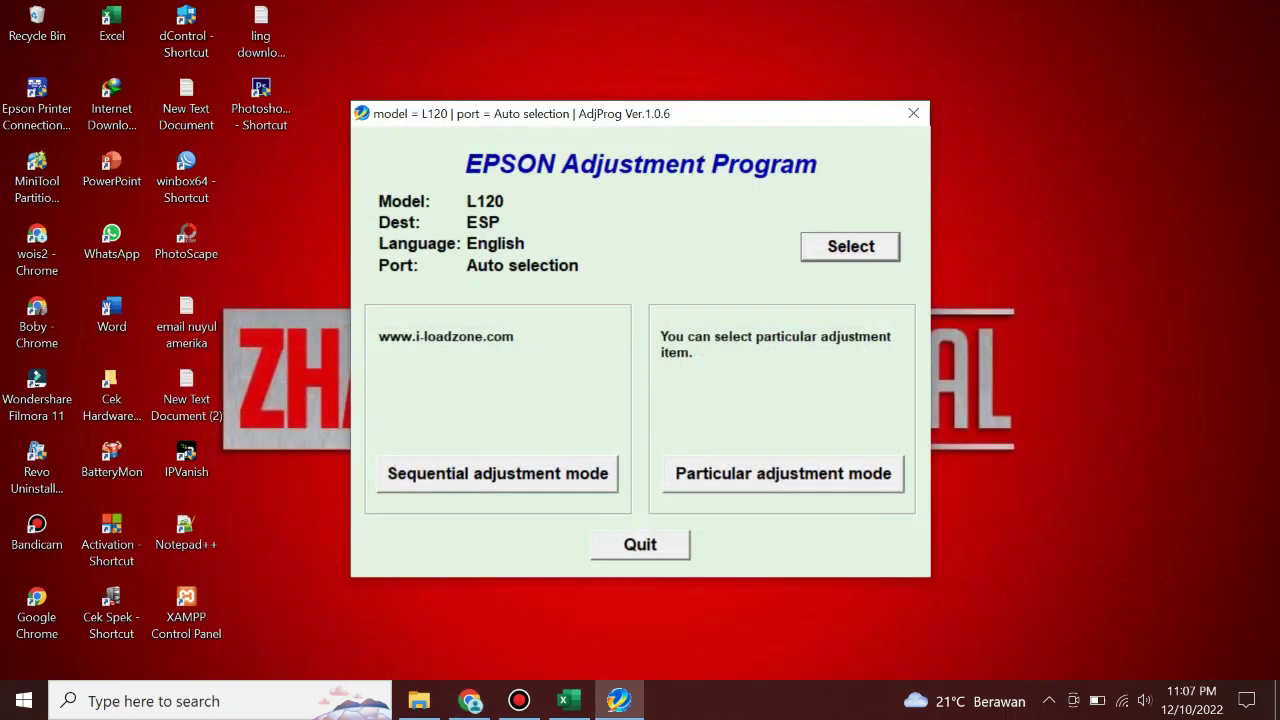
{"action": "left_click_drag", "start_coordinate": [640, 113], "coordinate": [319, 38]}
{"action": "right_click", "coordinate": [891, 52]}
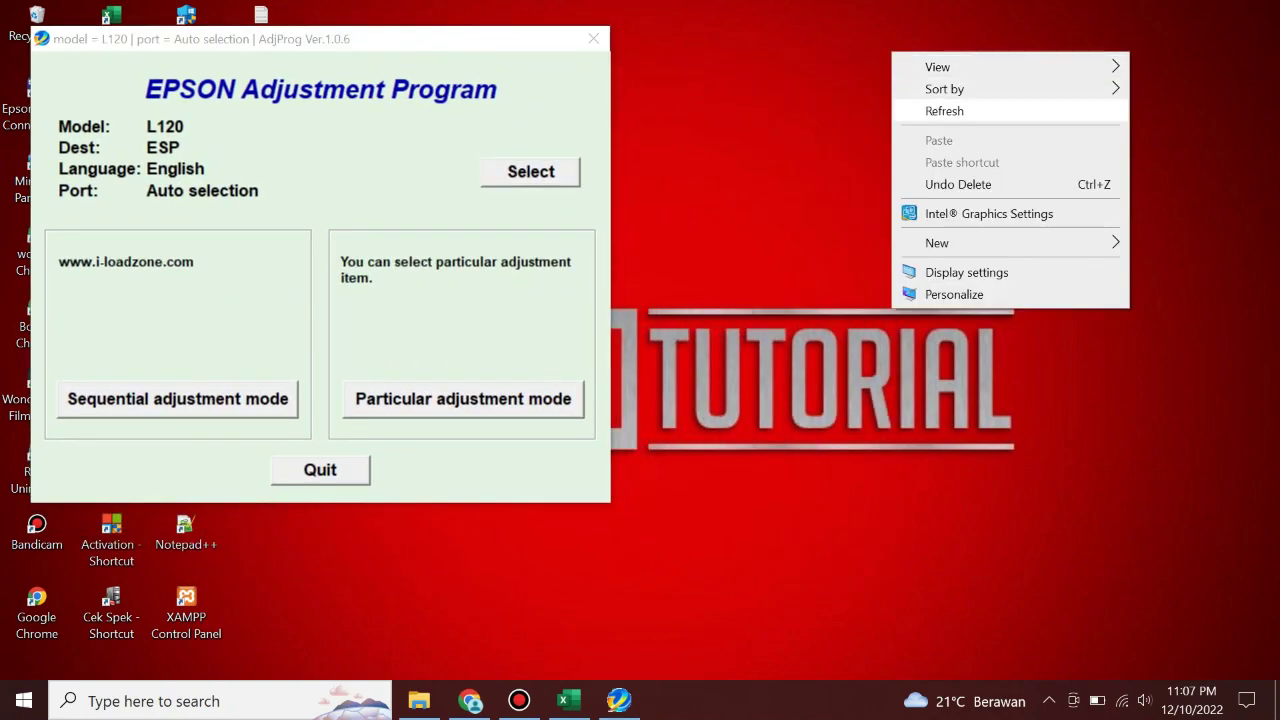
{"action": "left_click", "coordinate": [955, 111]}
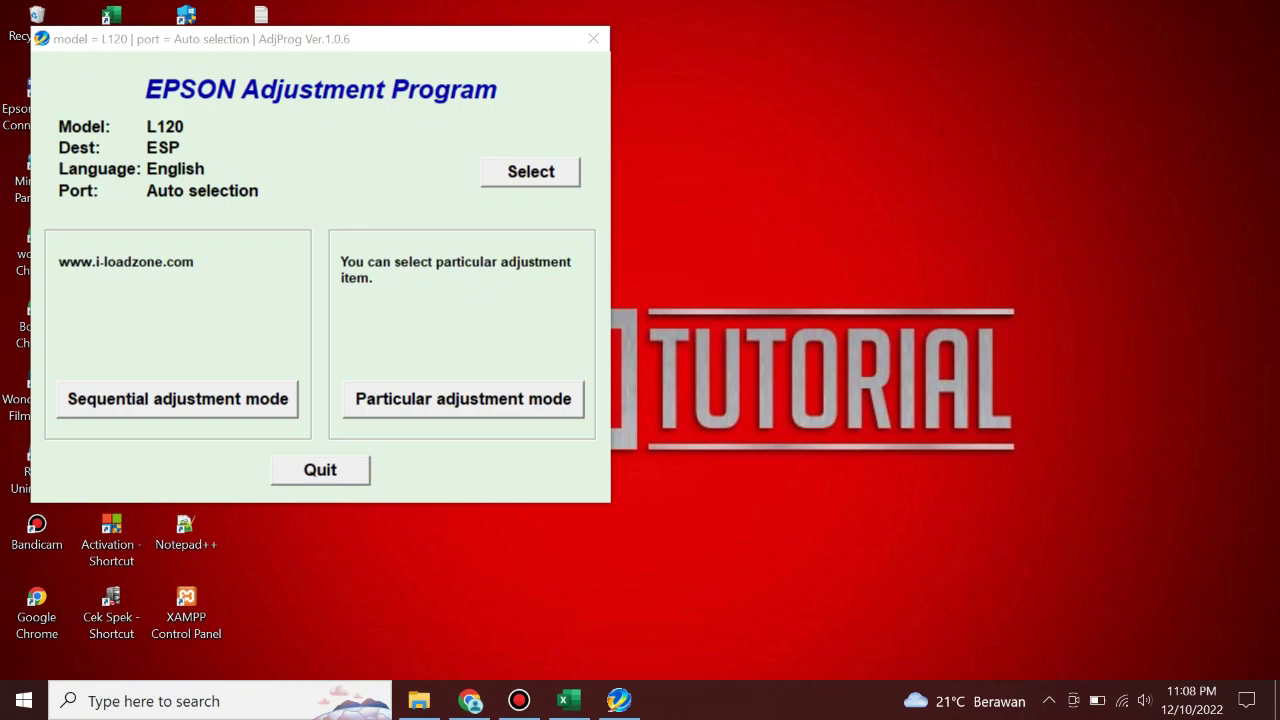
Set the Adjustment Program's port to USB001 (L120 Series) and confirm the selection.
{"action": "left_click", "coordinate": [530, 171]}
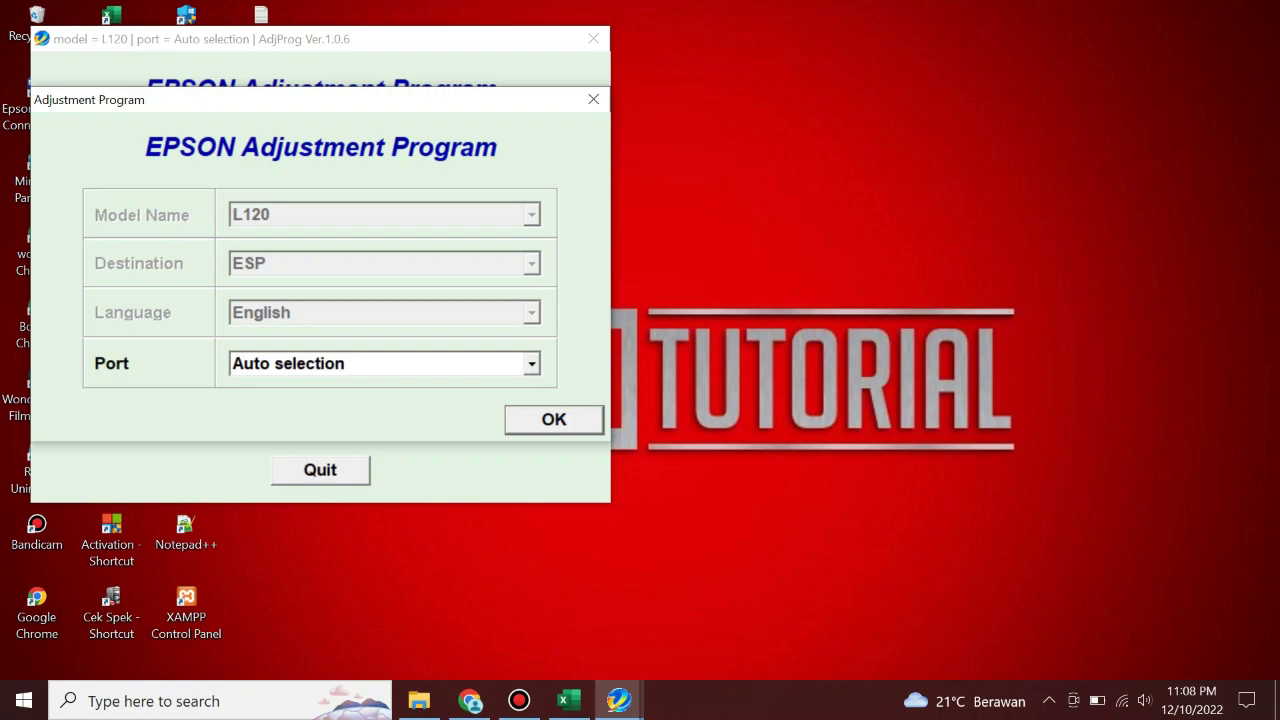
{"action": "left_click", "coordinate": [384, 363]}
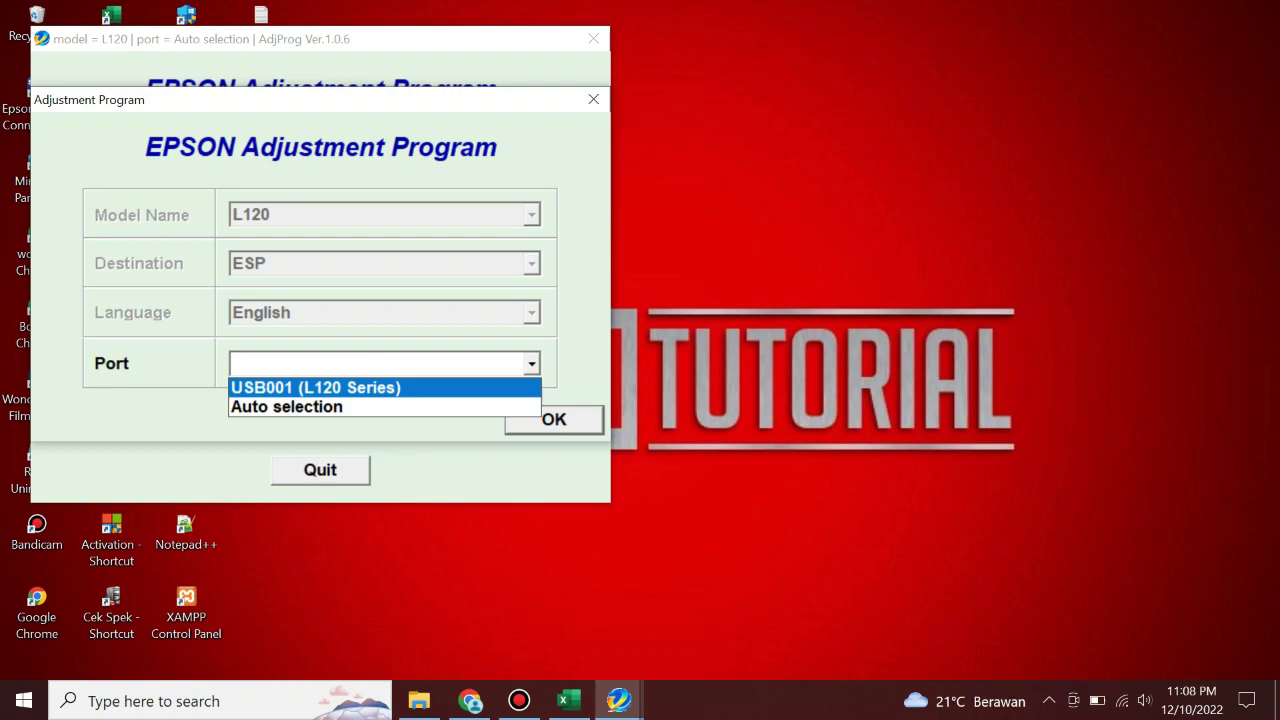
{"action": "key", "text": "Down"}
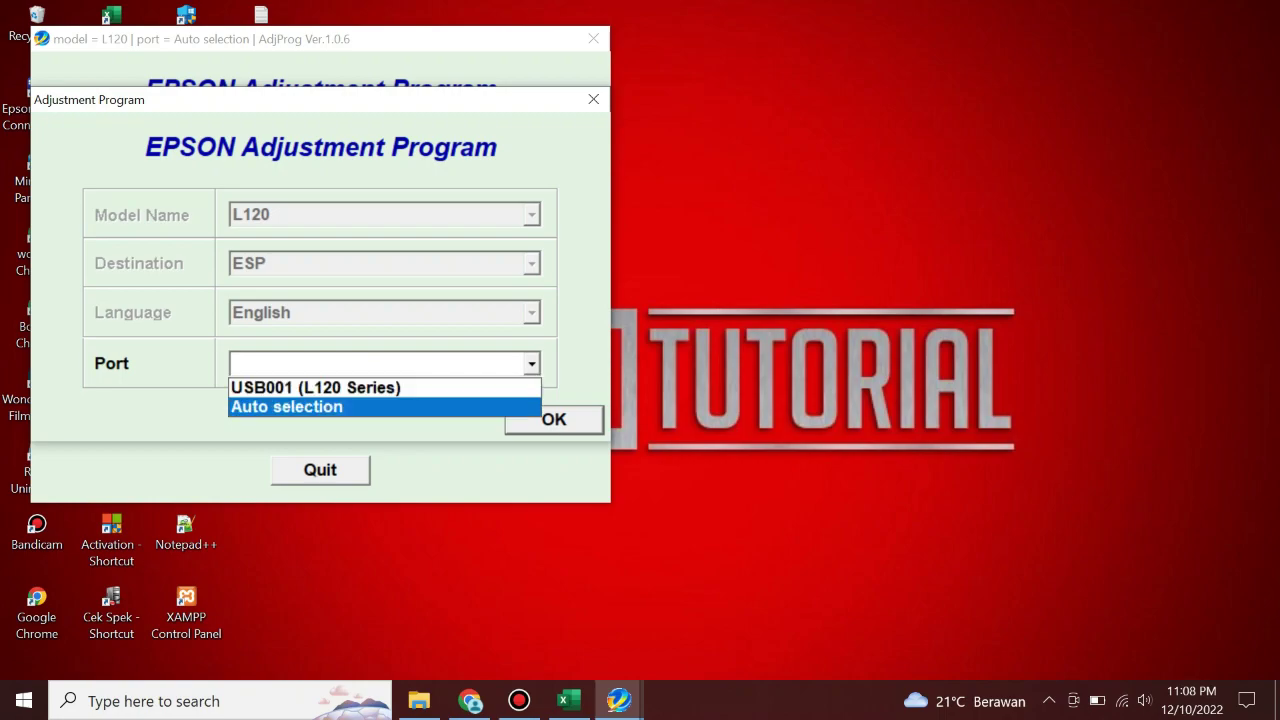
{"action": "key", "text": "Up"}
{"action": "key", "text": "Down"}
{"action": "key", "text": "Up"}
{"action": "key", "text": "Down"}
{"action": "key", "text": "Up"}
{"action": "key", "text": "Down"}
{"action": "key", "text": "Up"}
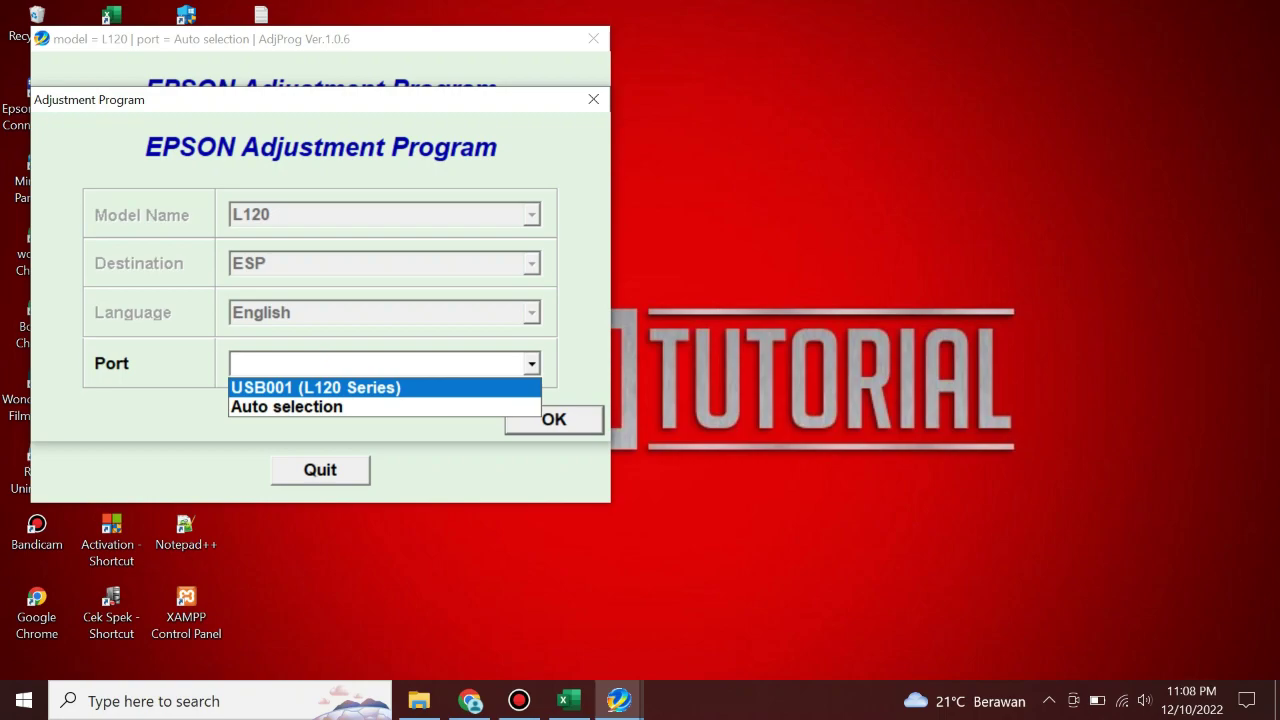
{"action": "key", "text": "Return"}
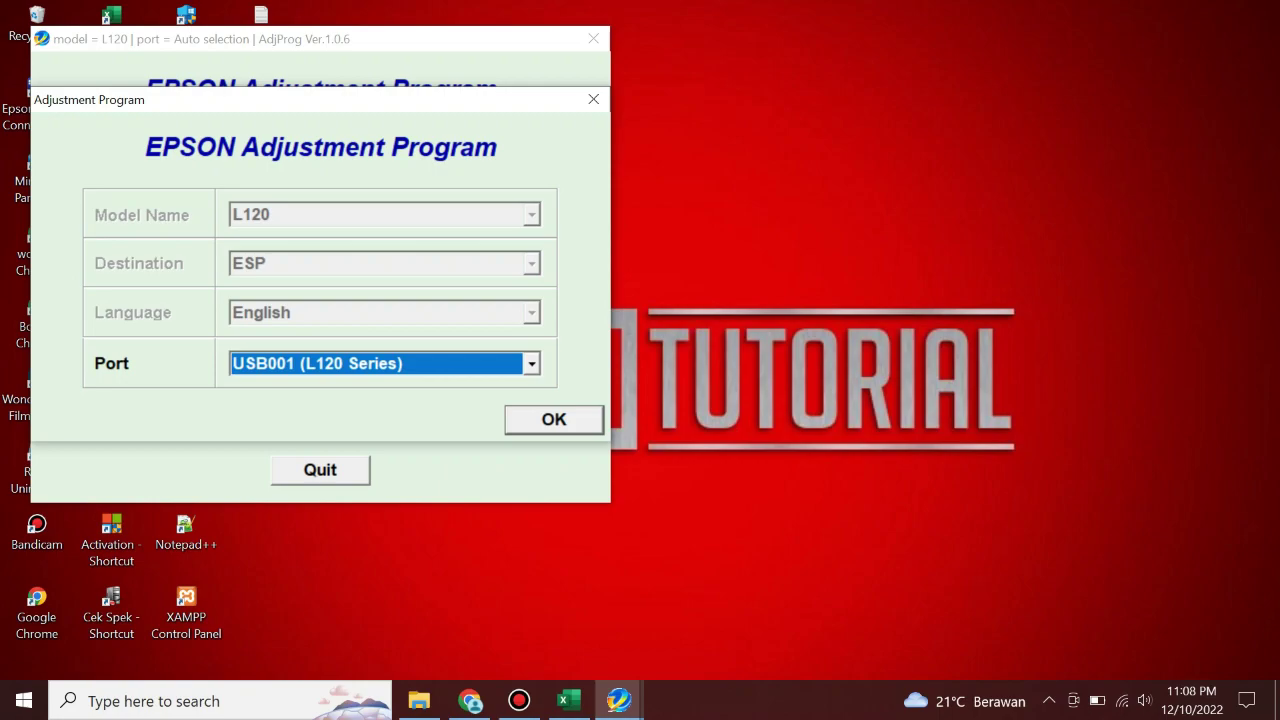
{"action": "key", "text": "Return"}
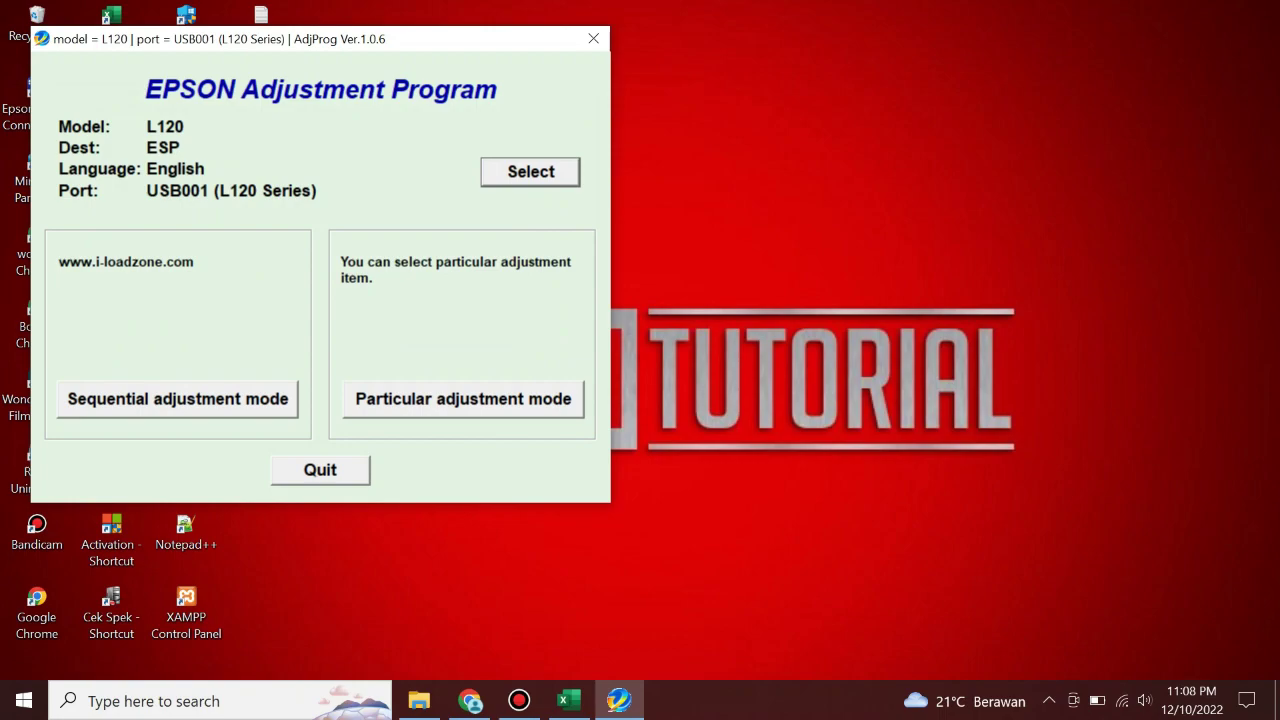
Enter Particular adjustment mode and open the Waste ink pad counter item from the Maintenance list.
{"action": "left_click", "coordinate": [463, 398]}
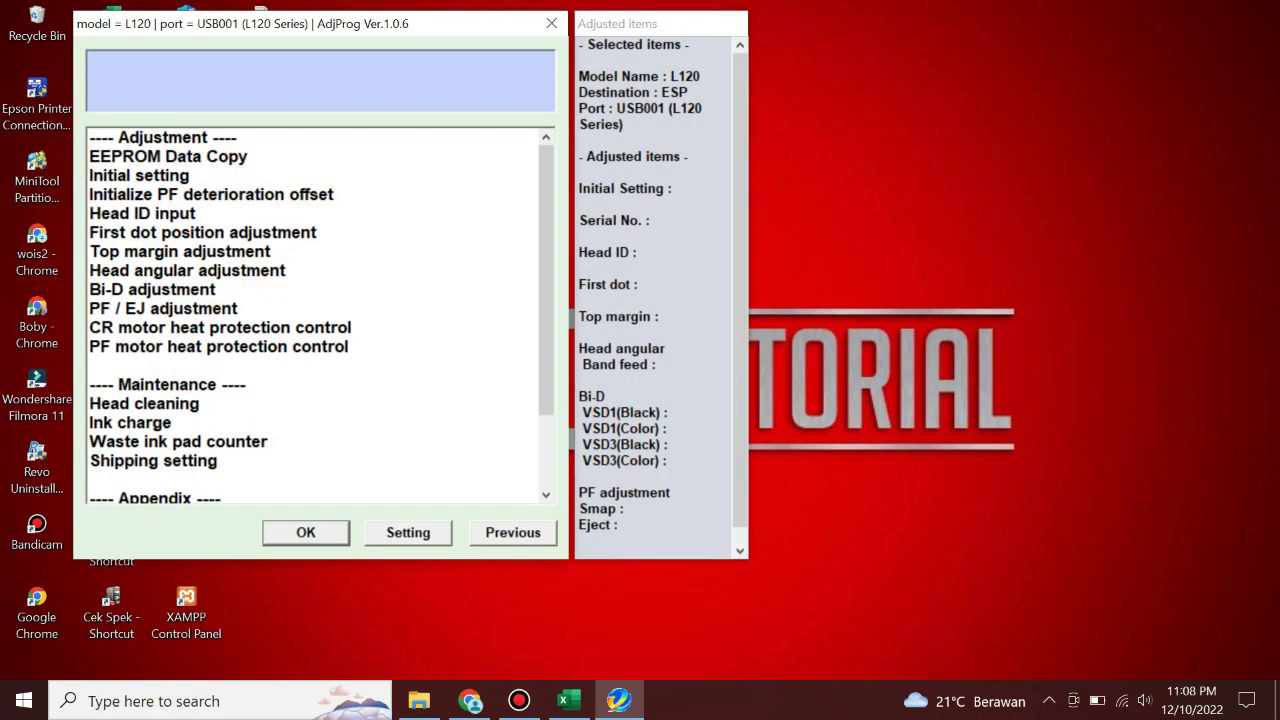
{"action": "scroll", "coordinate": [320, 315], "scroll_direction": "down", "scroll_amount": 2}
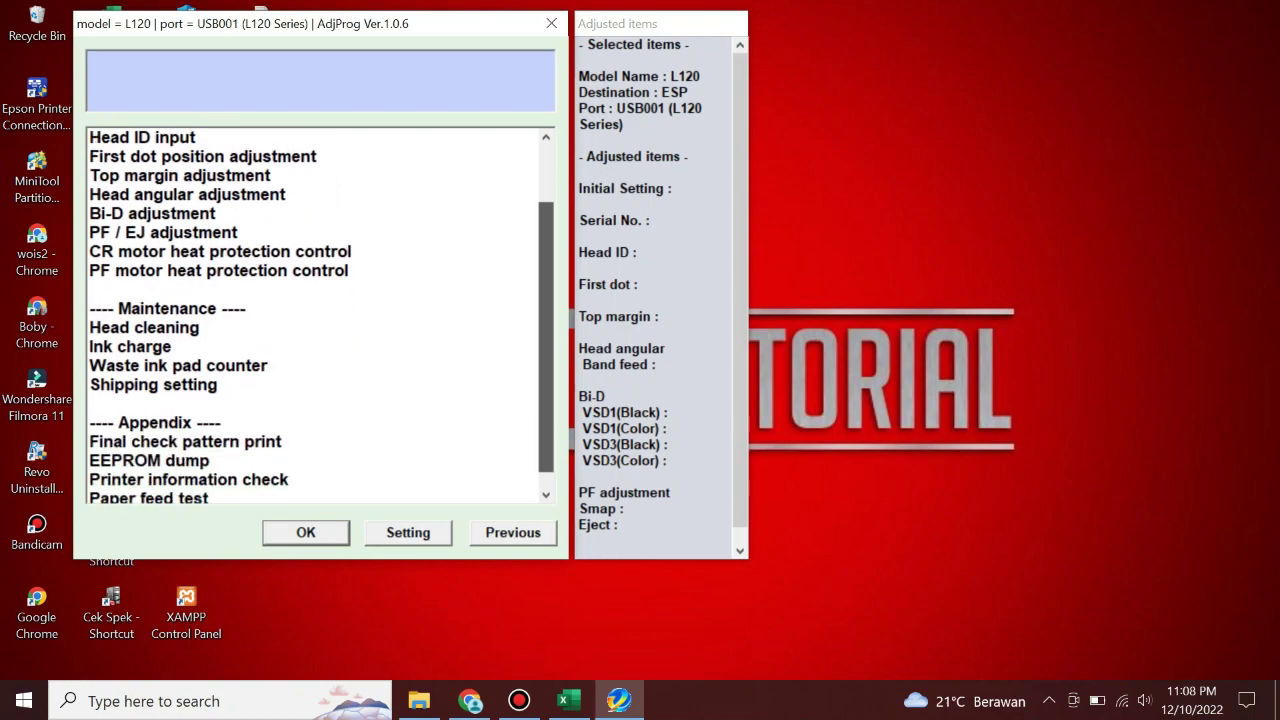
{"action": "scroll", "coordinate": [320, 315], "scroll_direction": "up", "scroll_amount": 2}
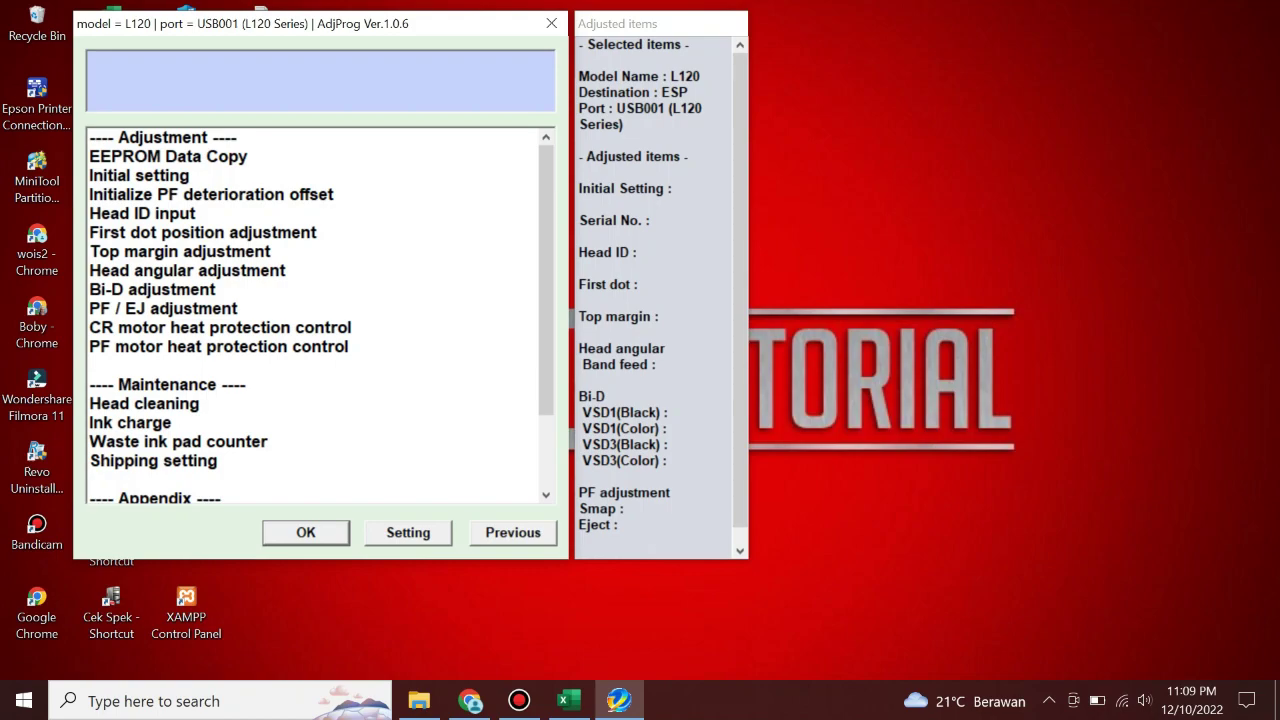
{"action": "scroll", "coordinate": [320, 315], "scroll_direction": "down", "scroll_amount": 2}
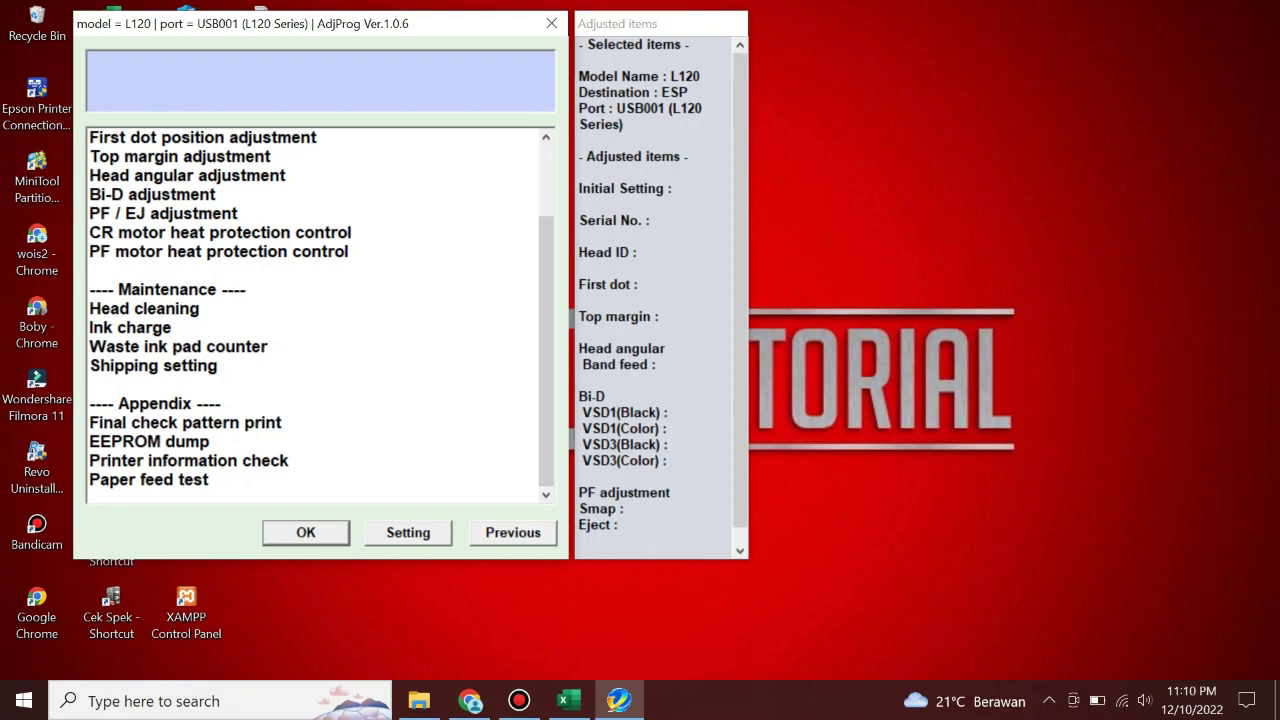
{"action": "mouse_move", "coordinate": [546, 351]}
{"action": "left_mouse_down"}
{"action": "mouse_move", "coordinate": [546, 287]}
{"action": "mouse_move", "coordinate": [546, 350]}
{"action": "left_mouse_up"}
{"action": "left_click", "coordinate": [178, 346]}
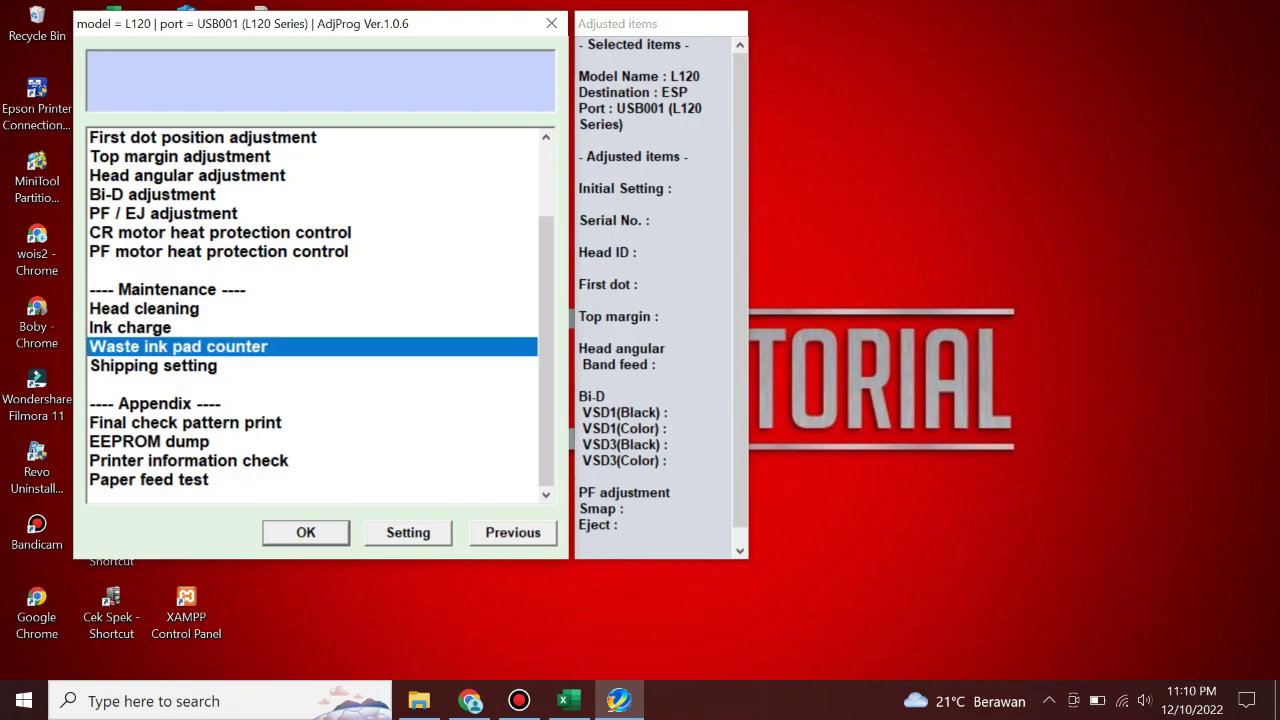
{"action": "key", "text": "Return"}
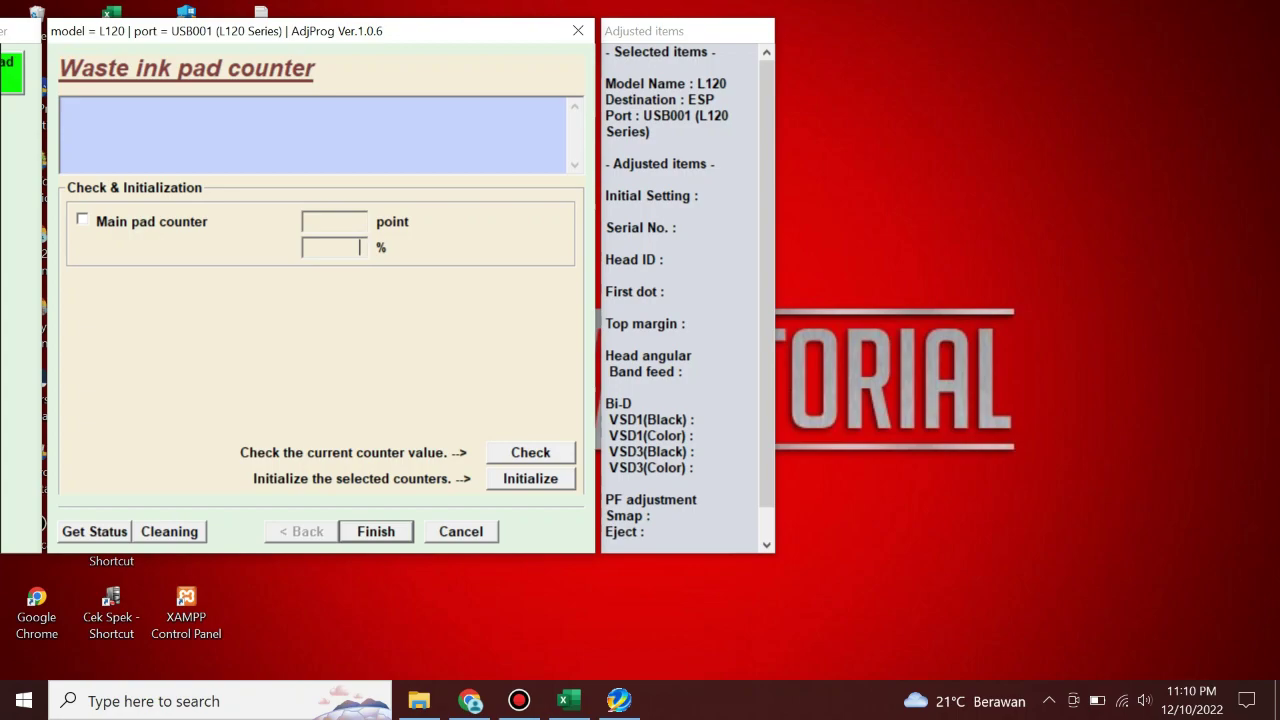
Check the current value of the main pad counter and examine its percentage.
{"action": "left_click", "coordinate": [82, 219]}
{"action": "left_click", "coordinate": [530, 452]}
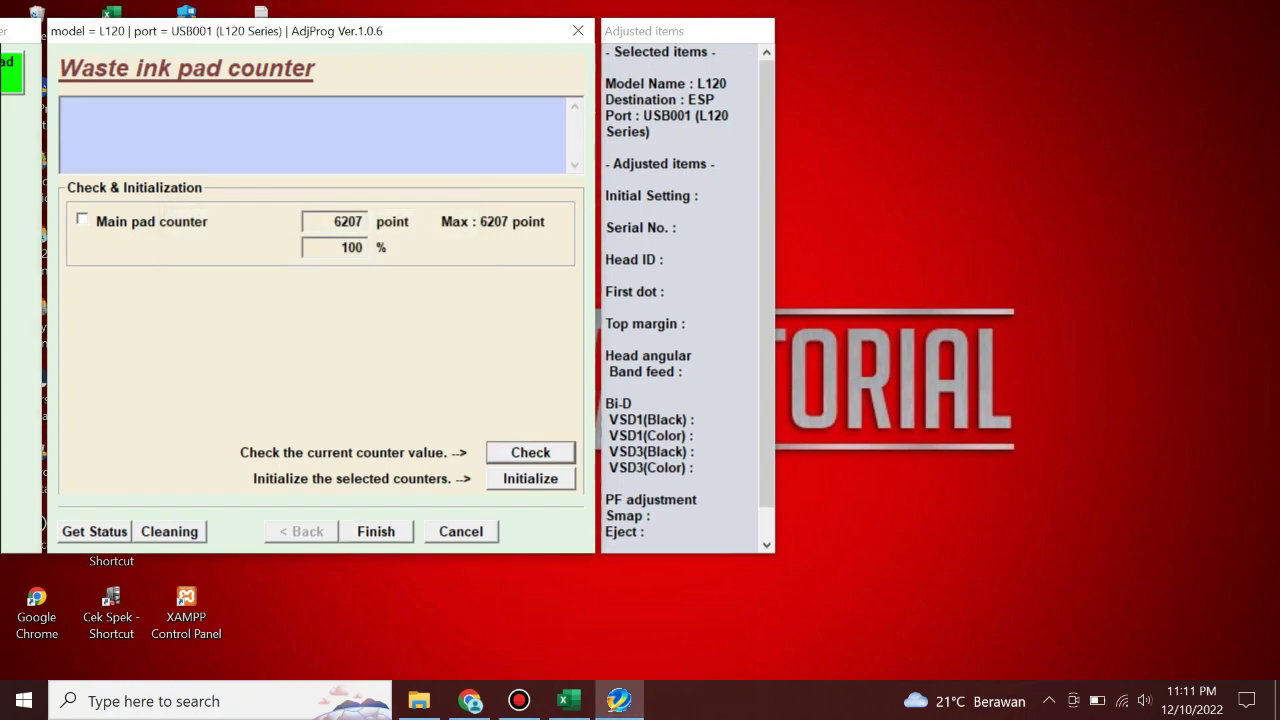
{"action": "left_click", "coordinate": [340, 247]}
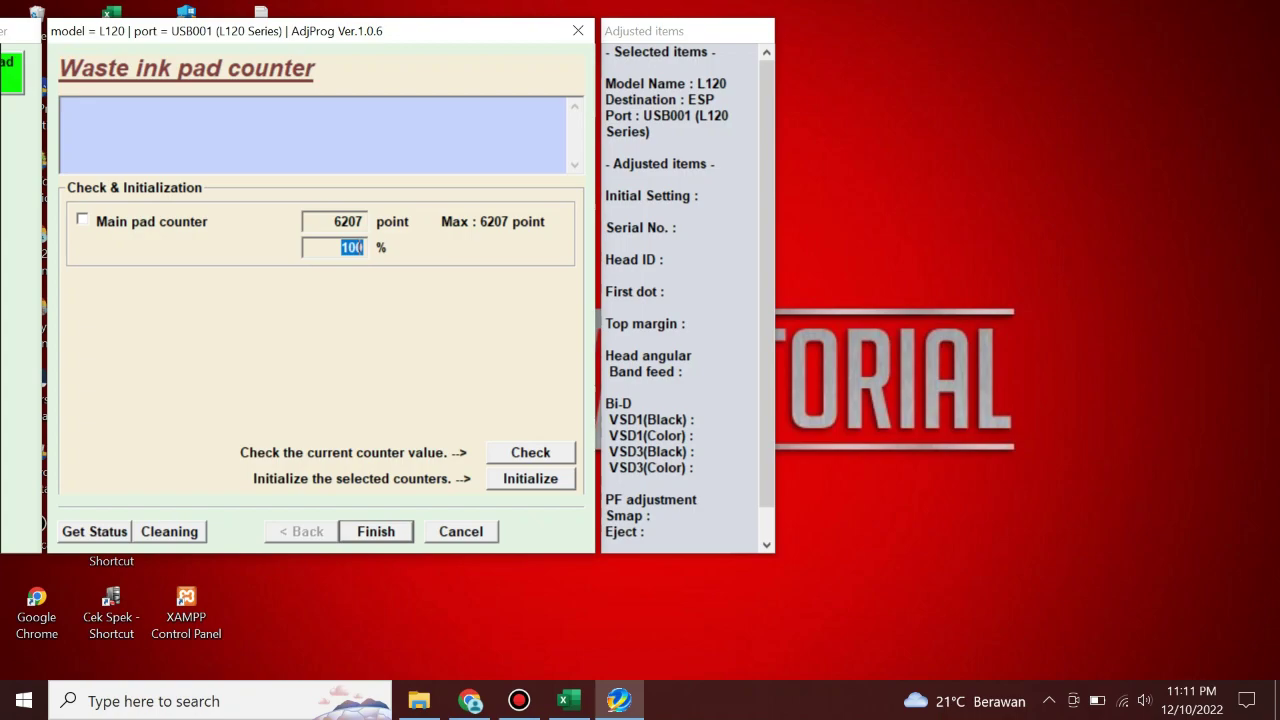
{"action": "left_click", "coordinate": [340, 247]}
{"action": "double_click", "coordinate": [343, 247]}
Try to initialize the main pad counter, confirming the initialization and dismissing the resulting dialog.
{"action": "left_click", "coordinate": [82, 219]}
{"action": "left_click", "coordinate": [530, 478]}
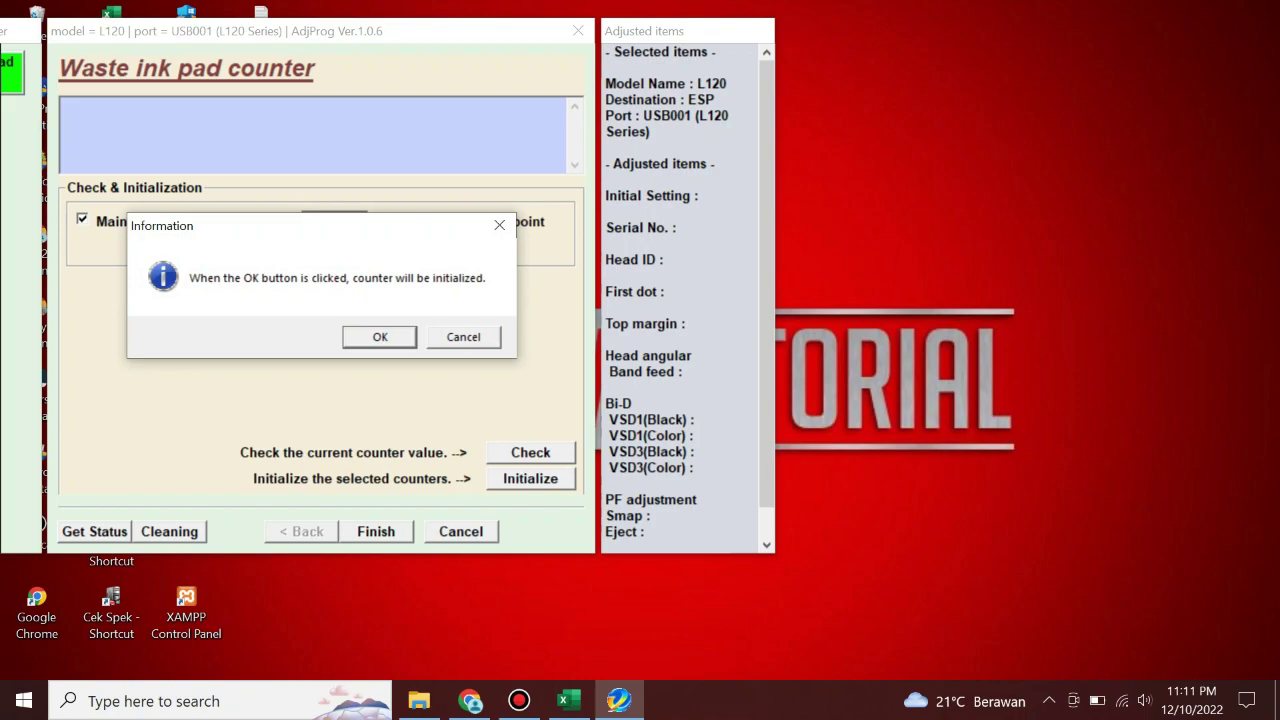
{"action": "key", "text": "Return"}
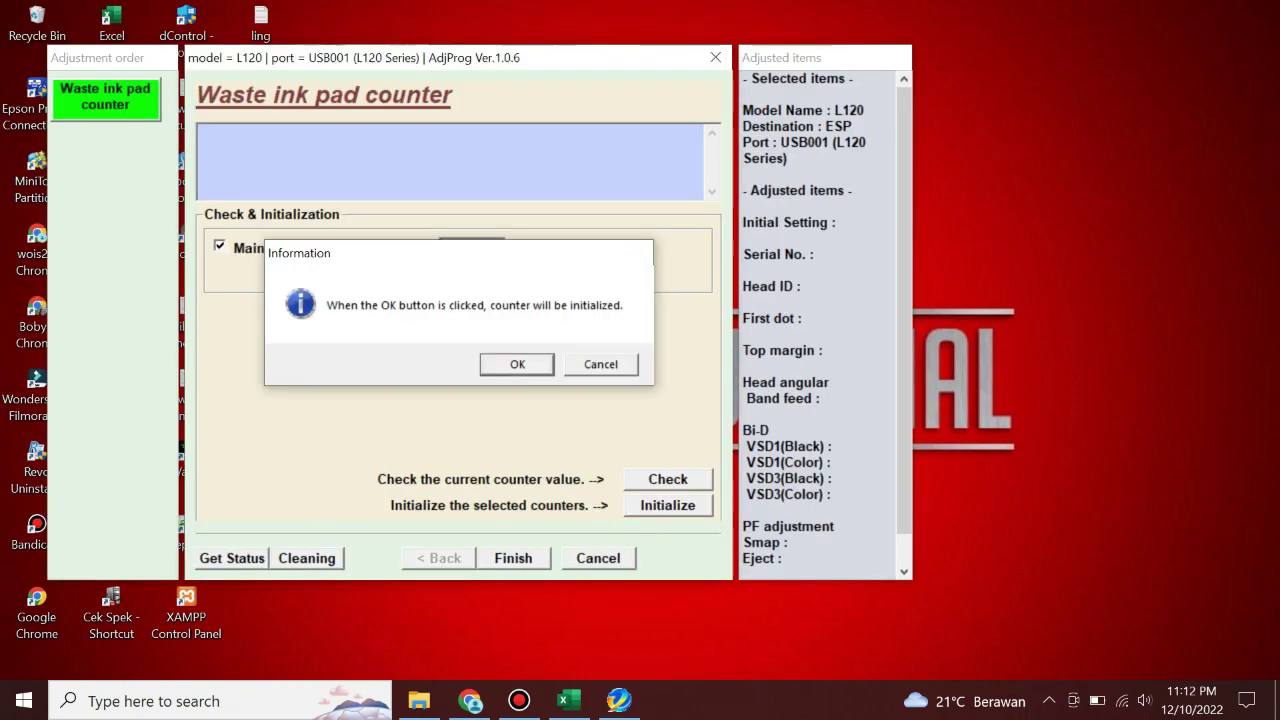
{"action": "key", "text": "Return"}
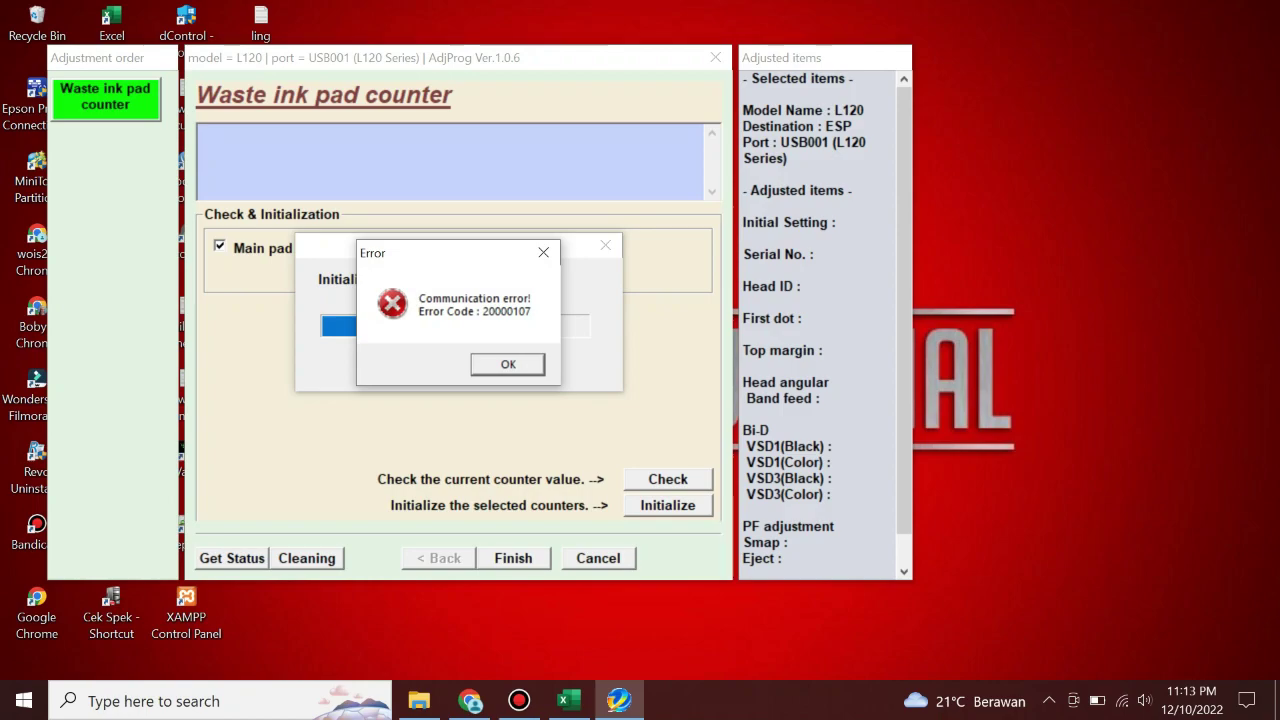
{"action": "left_click", "coordinate": [508, 364]}
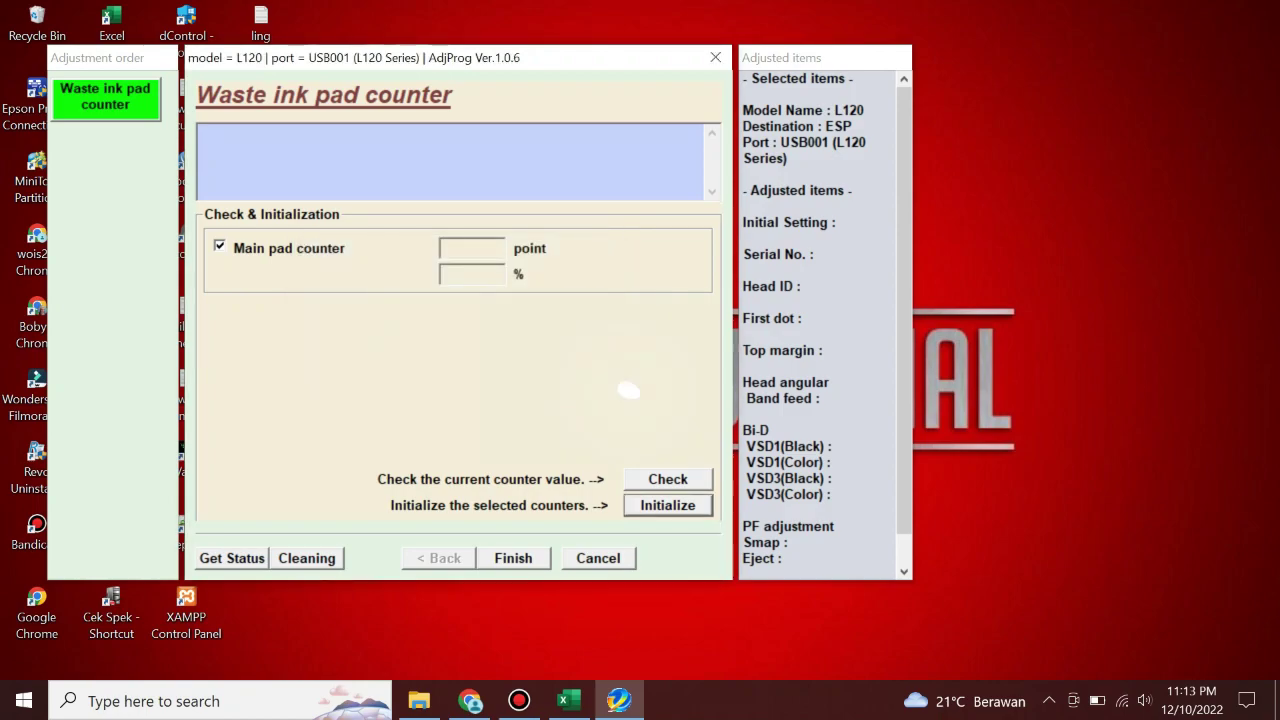